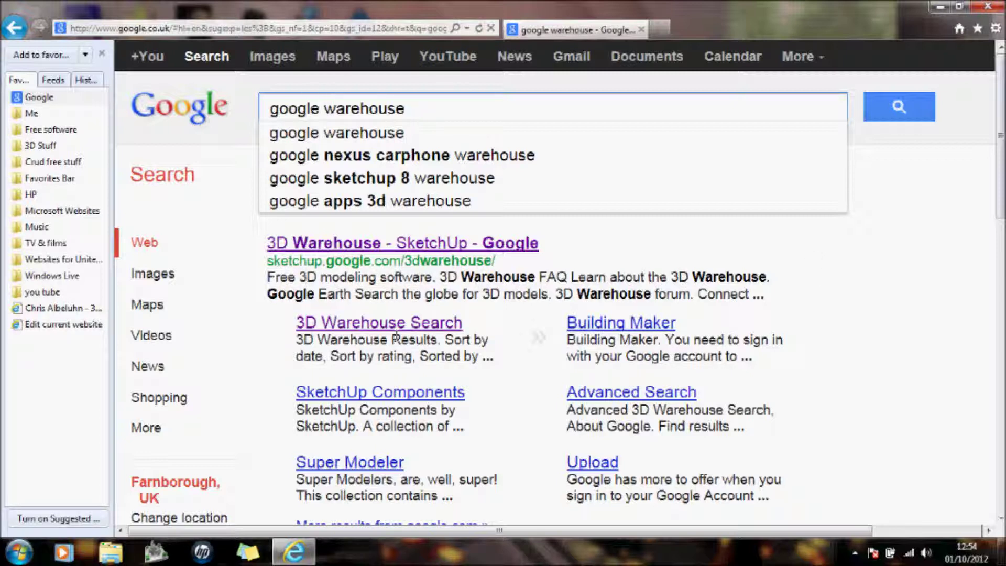
- Open the Trimble 3D Warehouse model search page from the Google results
left_click(365, 322)
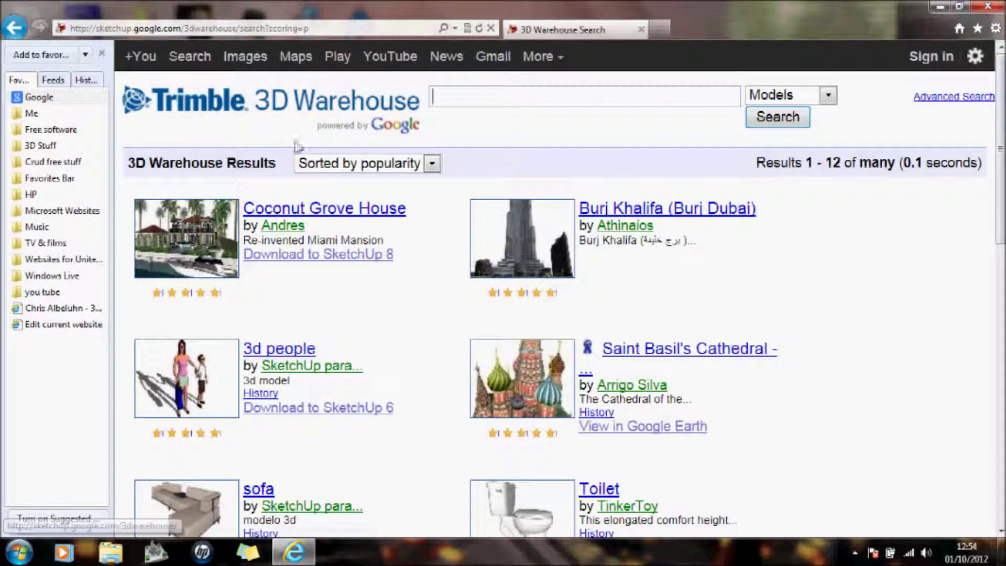
- Search 3D Warehouse for 'table', reusing the earlier search term
scroll(324, 199, "down", 3)
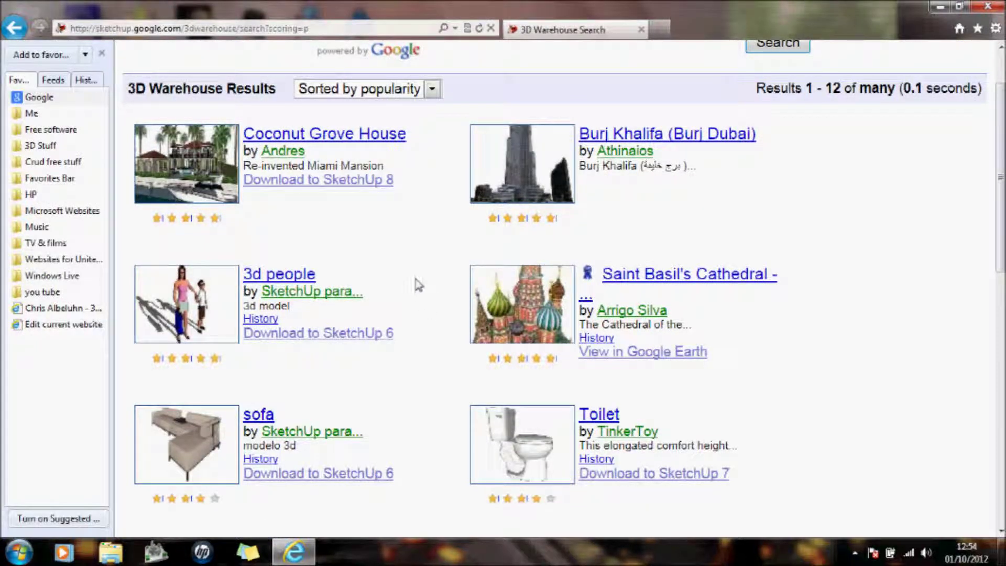
scroll(285, 336, "down", 9)
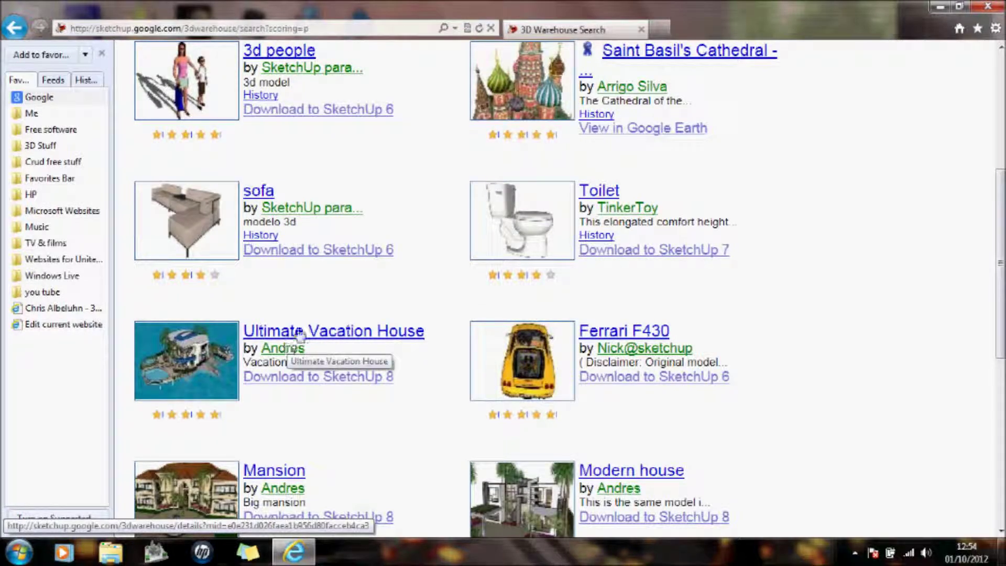
scroll(338, 295, "up", 9)
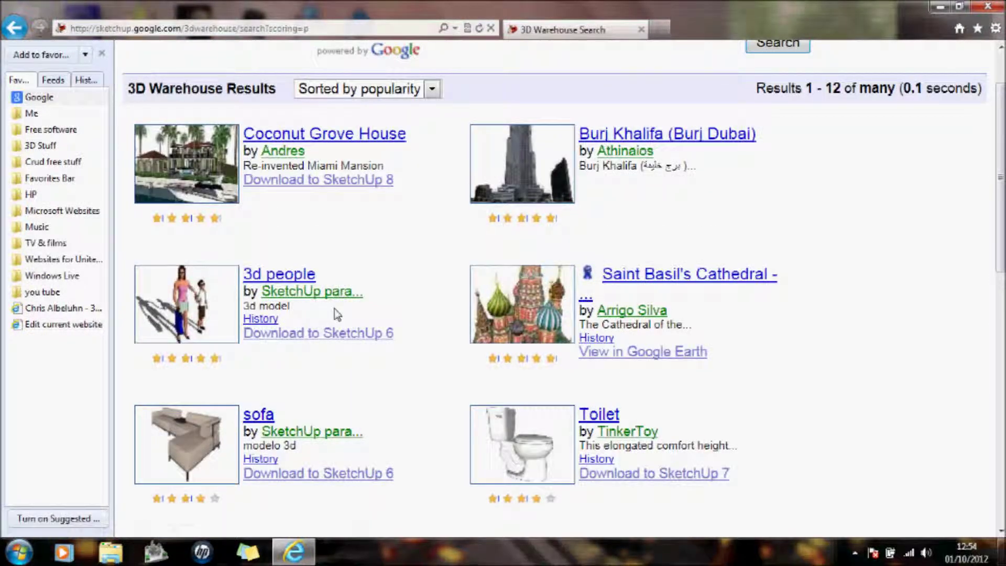
scroll(352, 285, "up", 3)
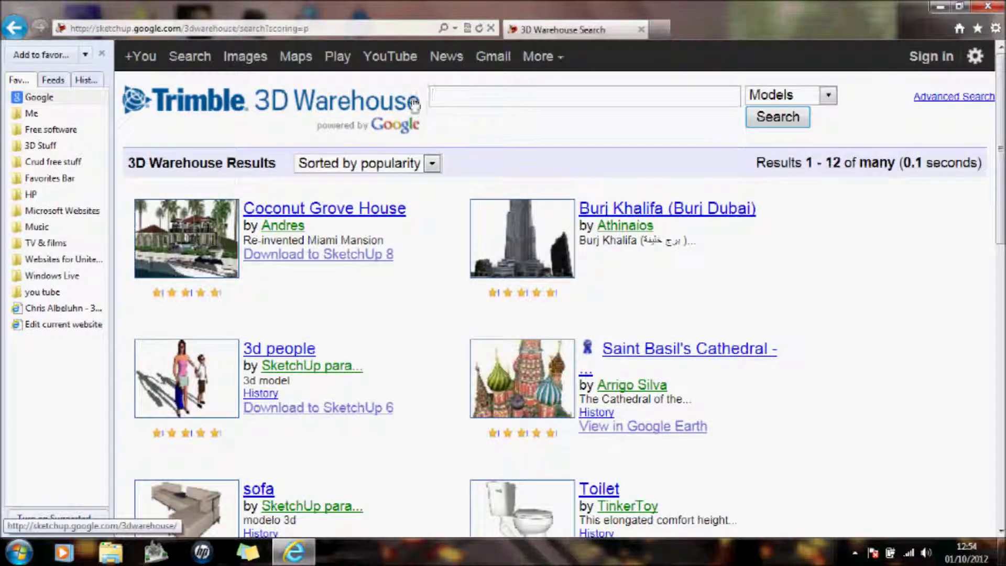
left_click(447, 96)
left_click(448, 96)
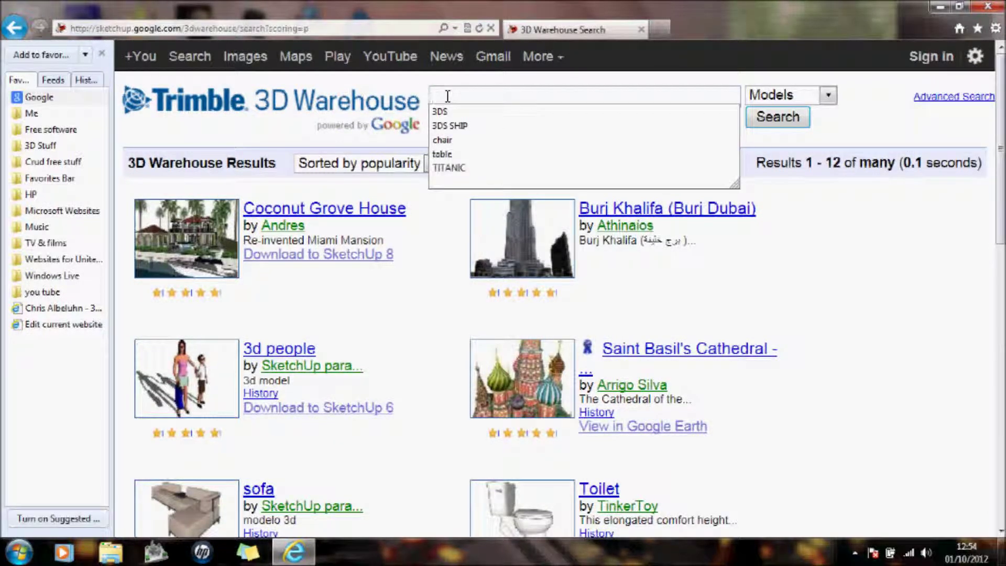
left_click(445, 153)
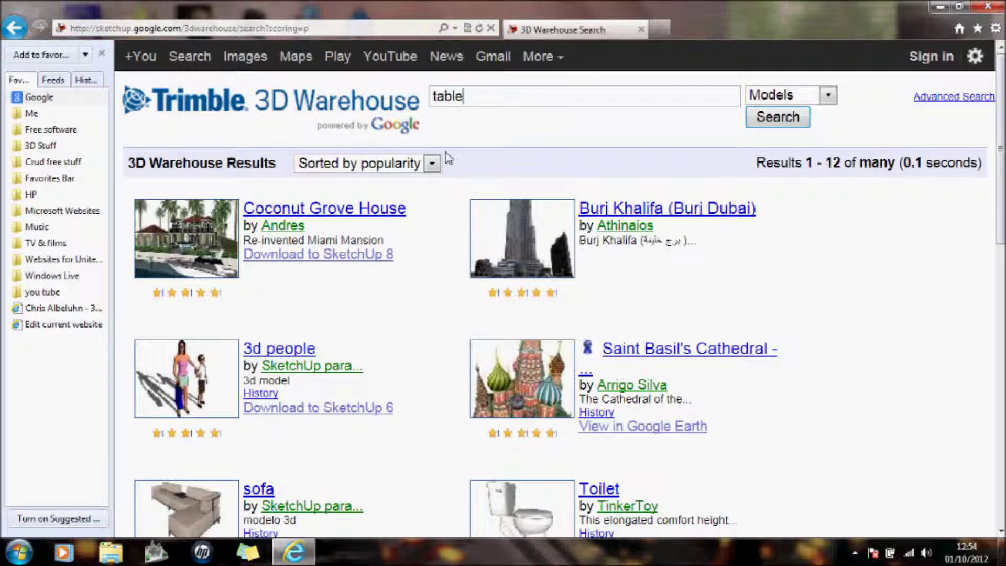
left_click(778, 115)
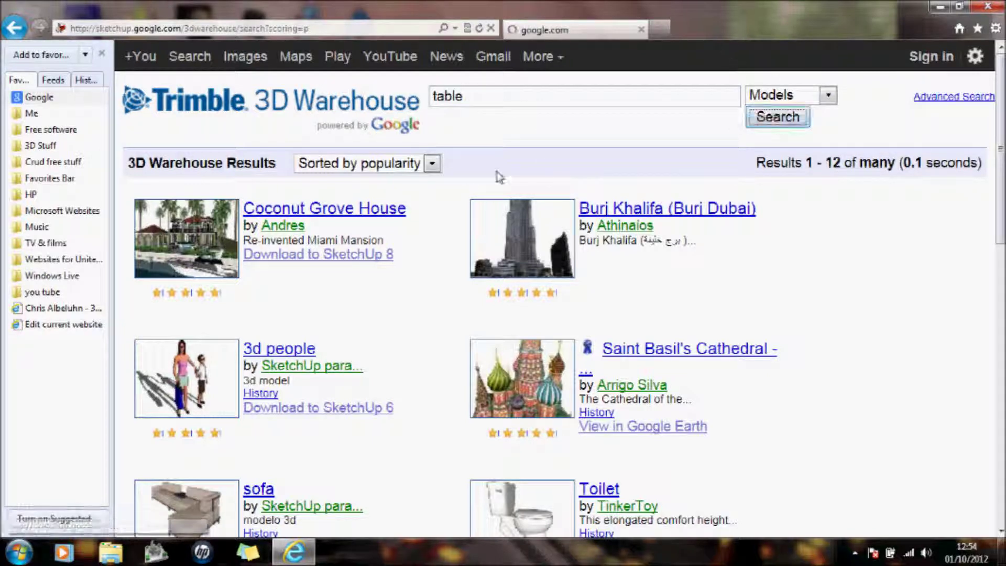
- Browse the table results and open the 'tulip table by eero saarinen' page
scroll(445, 209, "down", 4)
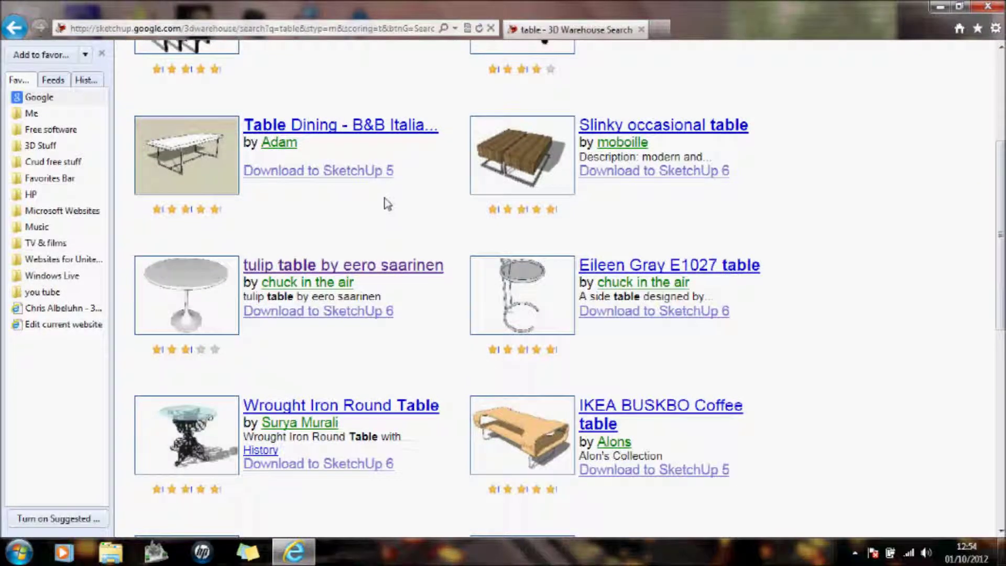
scroll(386, 204, "down", 1)
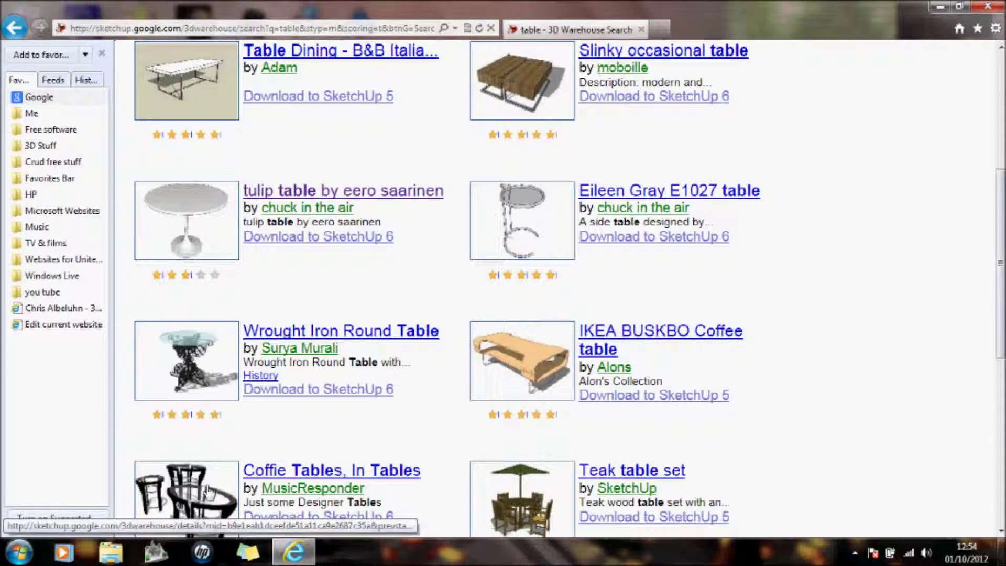
left_click(276, 193)
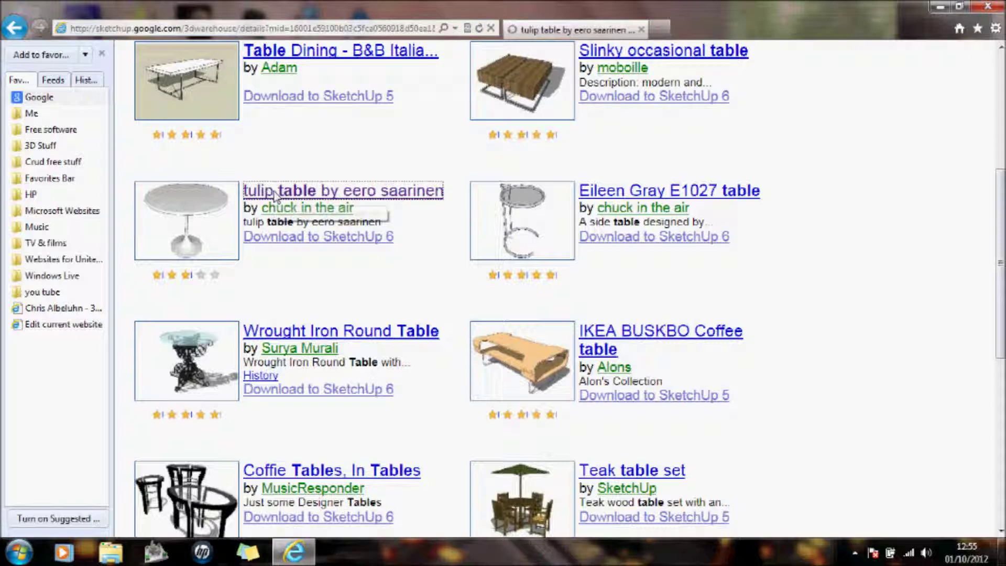
- Download the tulip table as Collada (.zip, 108 KB) and open tulip table.zip in jZip
scroll(325, 258, "down", 4)
scroll(350, 189, "up", 1)
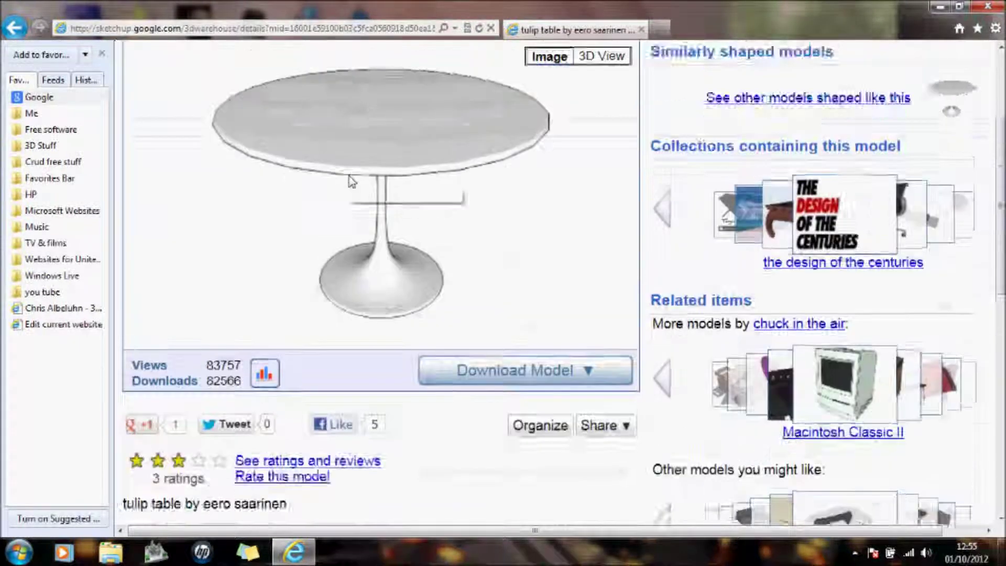
scroll(350, 180, "up", 2)
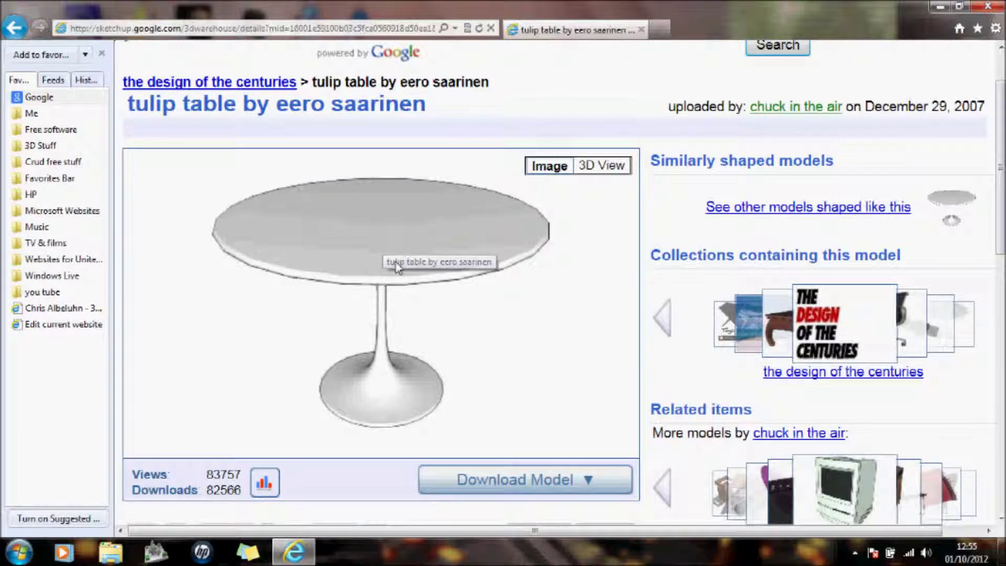
scroll(398, 257, "down", 1)
left_click(510, 409)
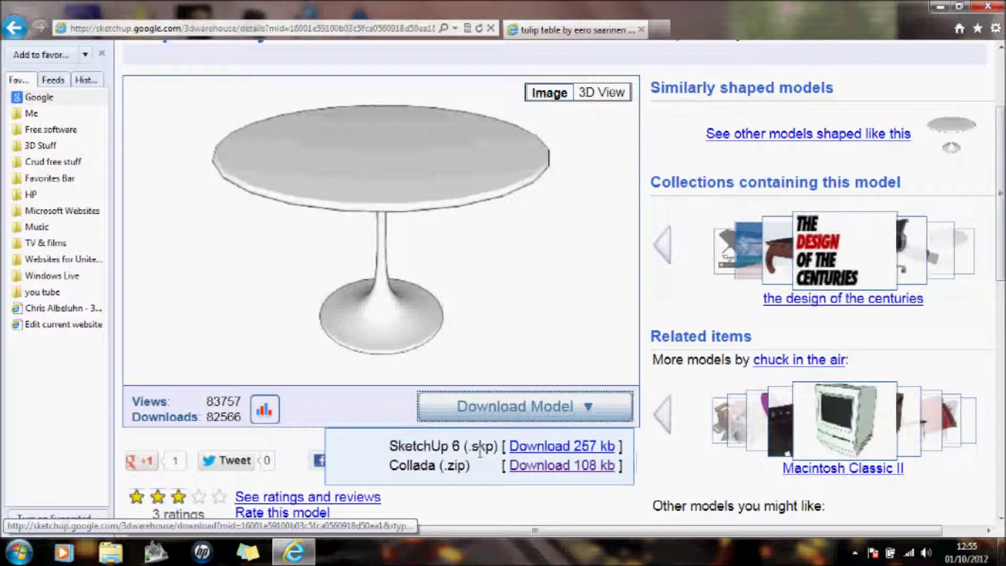
left_click(530, 470)
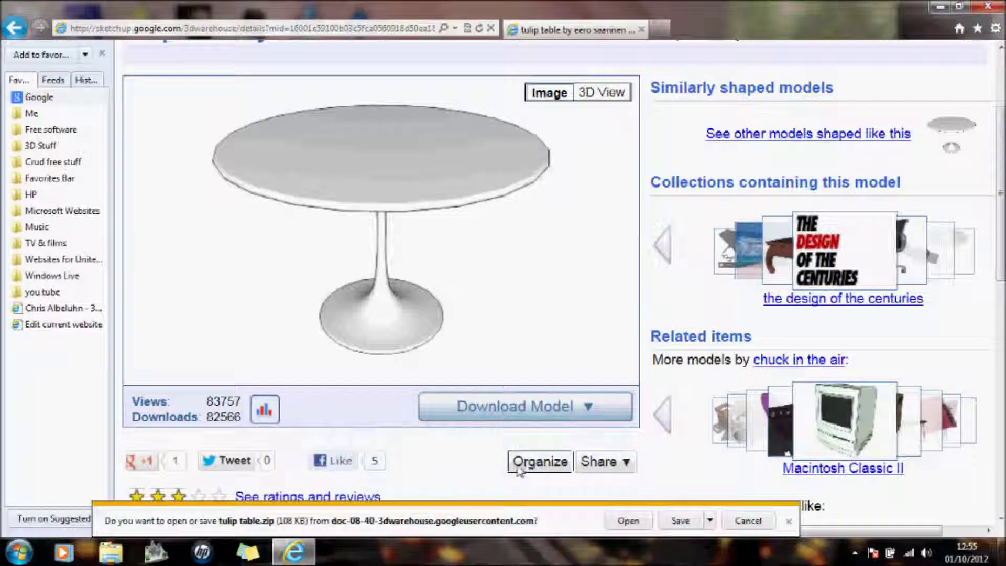
scroll(479, 448, "down", 4)
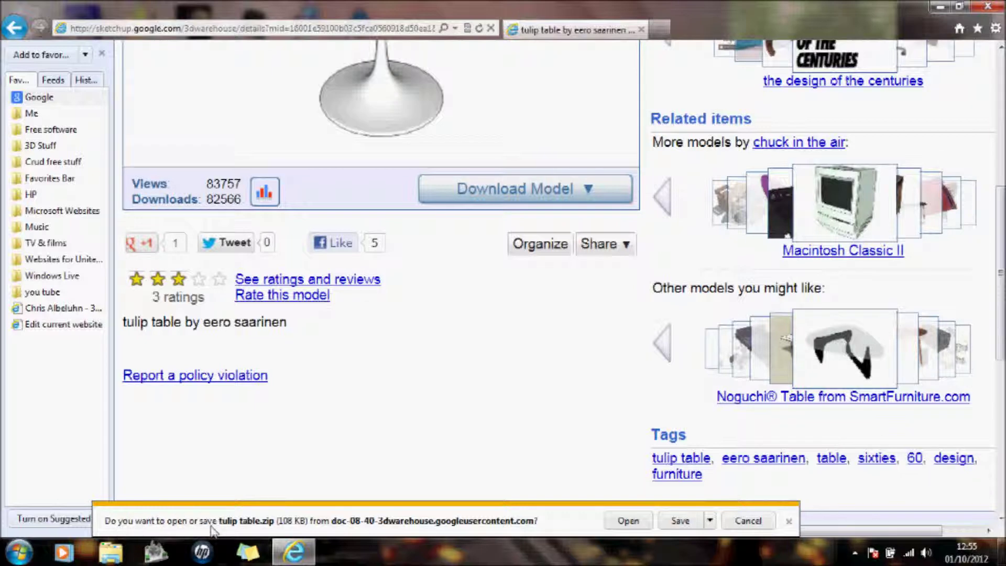
left_click(630, 522)
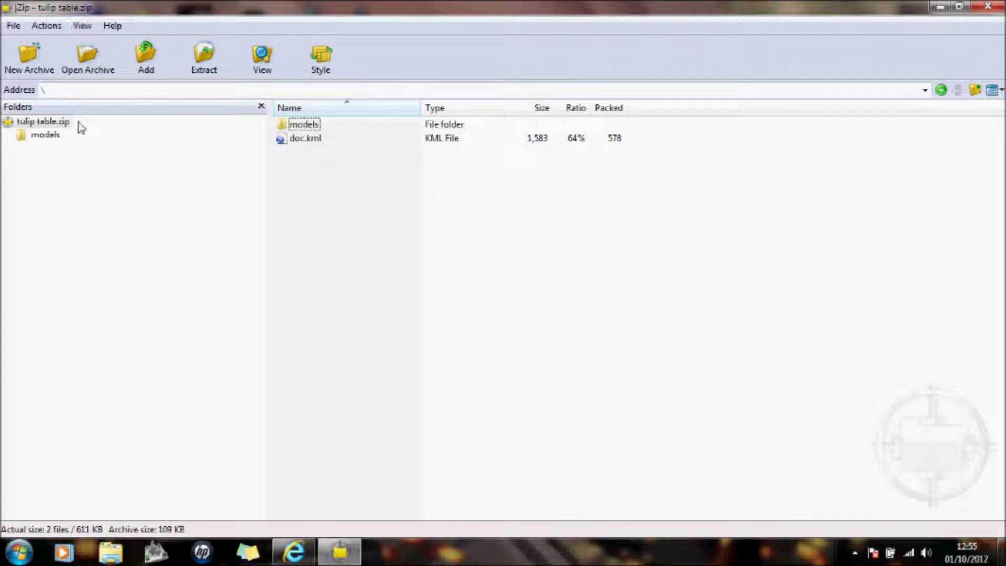
- Extract skpfile.dae from the archive's models folder into Anim8tor\Import
left_click(296, 127)
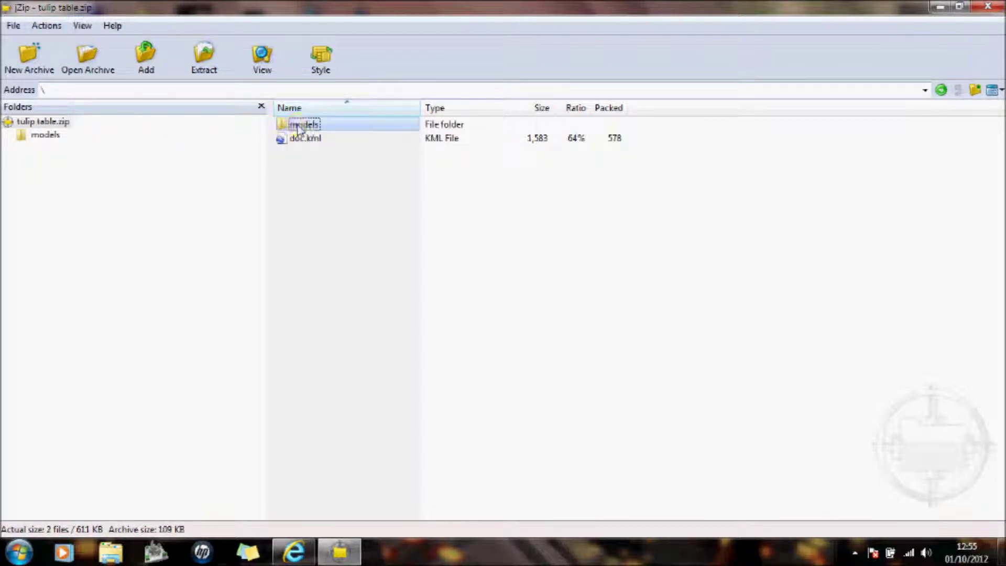
double_click(298, 127)
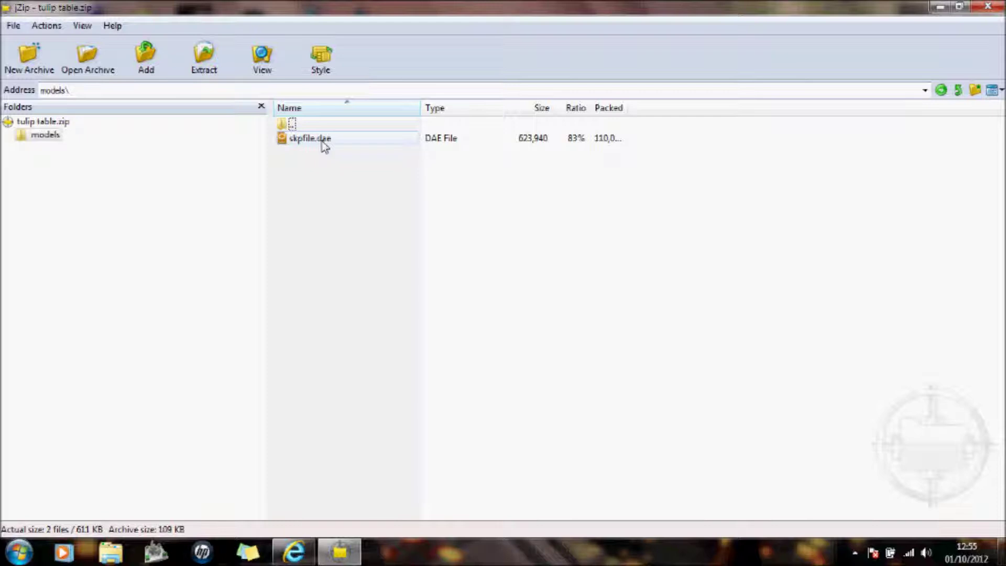
left_click(323, 139)
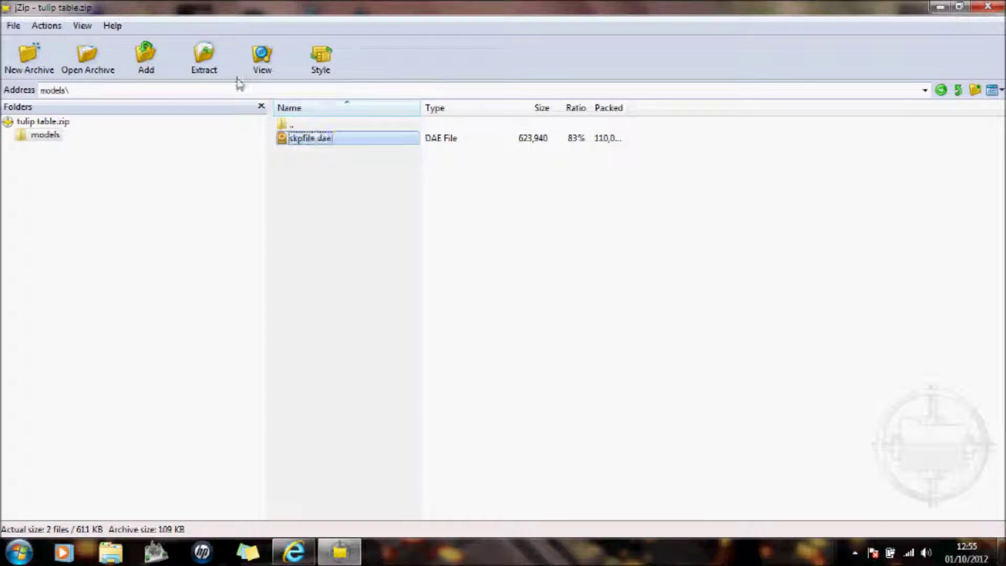
left_click(206, 58)
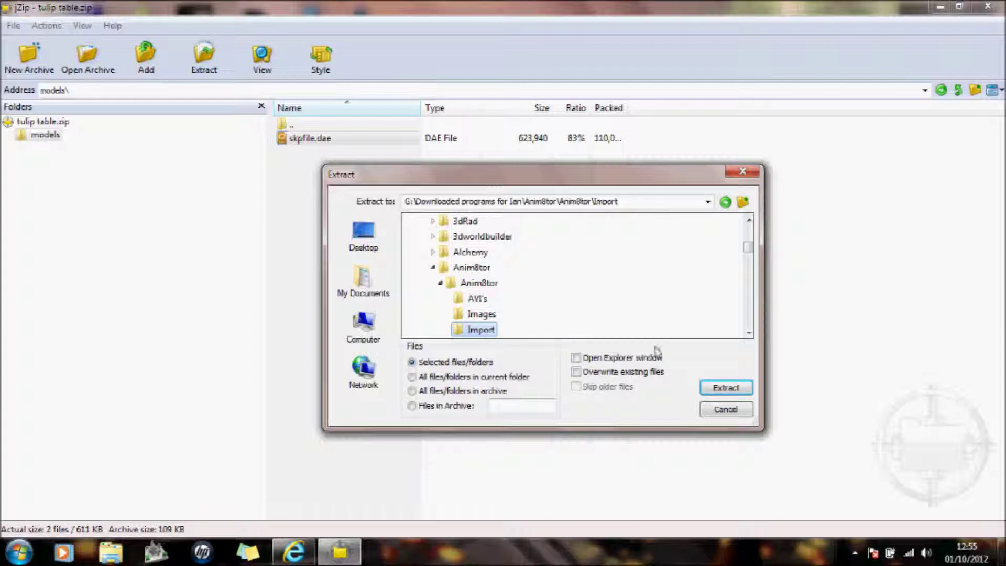
left_click(705, 388)
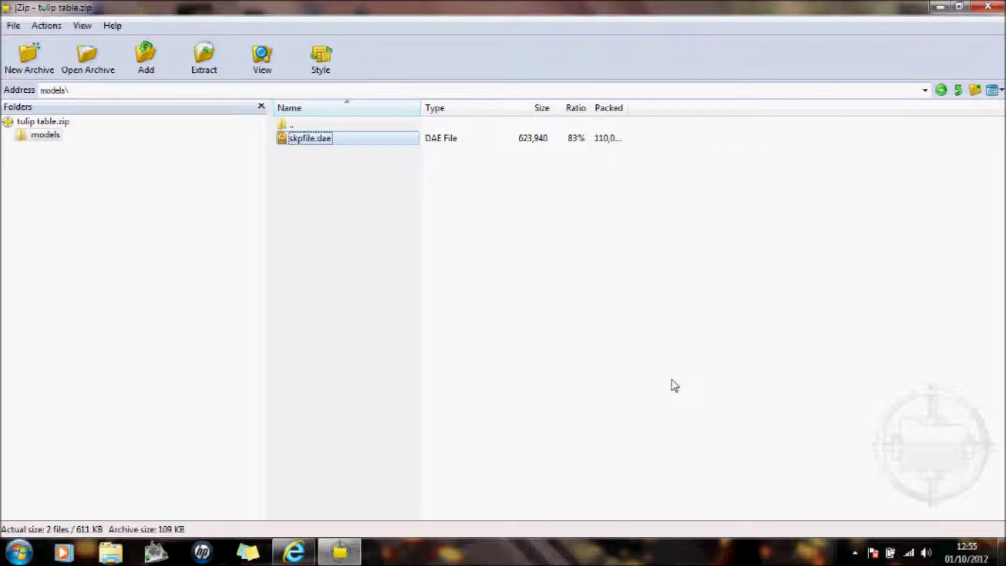
- Close jZip and the browser, then start Blender 2.63 from the 3D & 2D Software folder
left_click(988, 6)
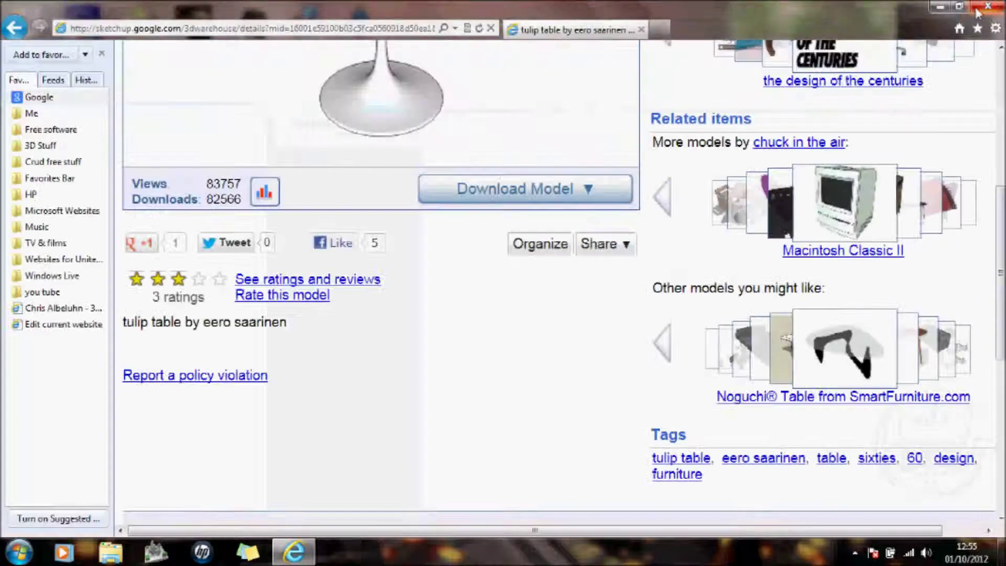
left_click(993, 5)
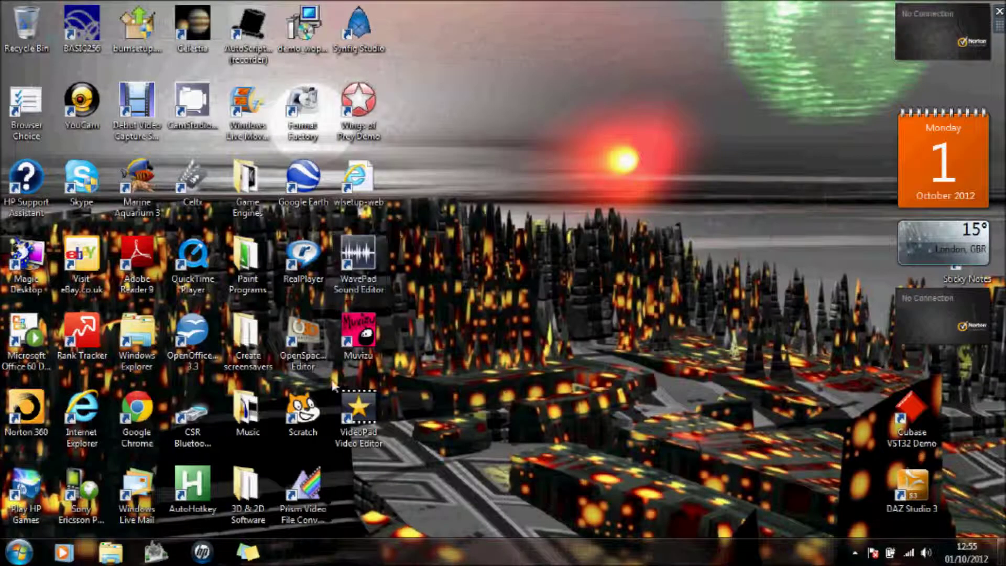
double_click(248, 504)
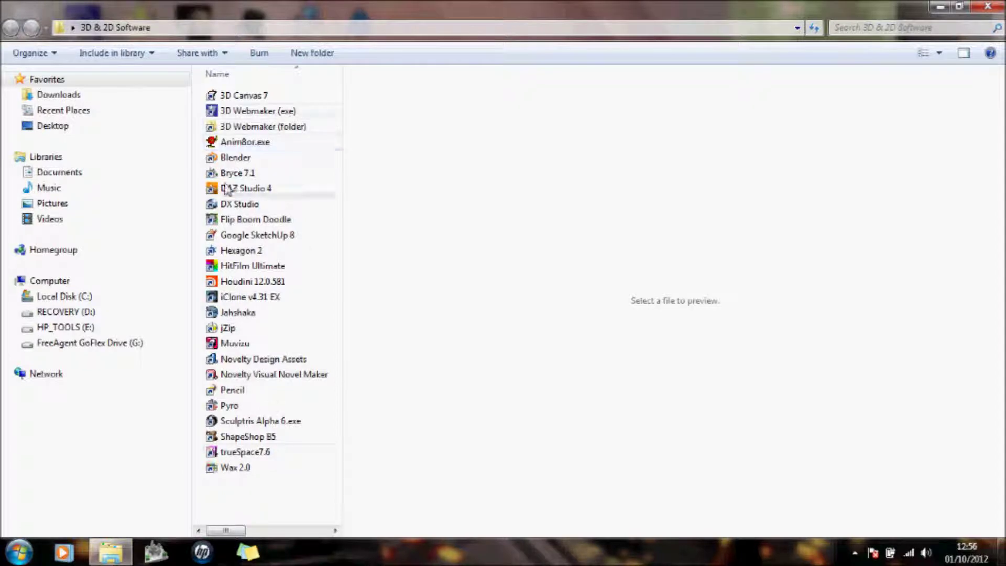
double_click(235, 157)
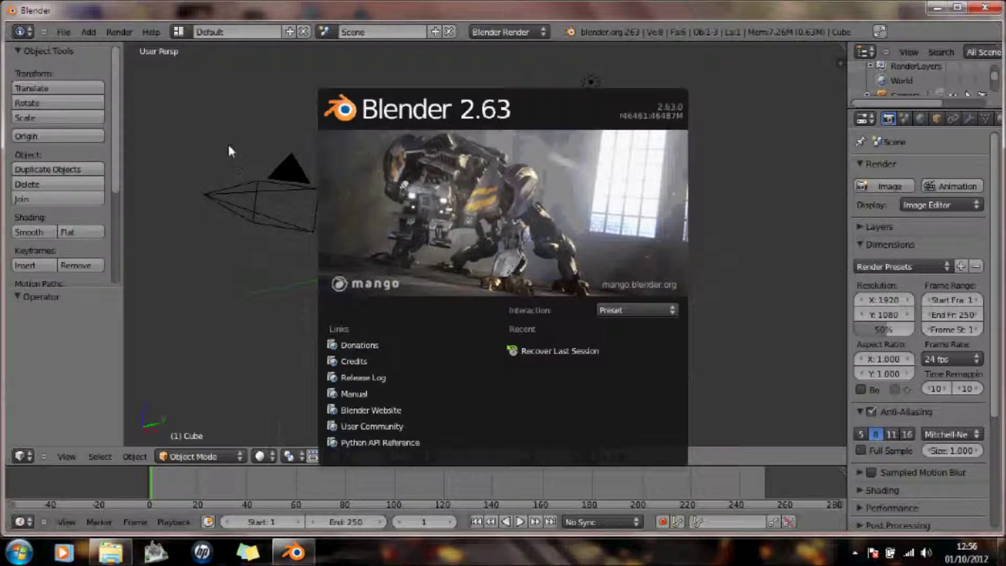
left_click(216, 116)
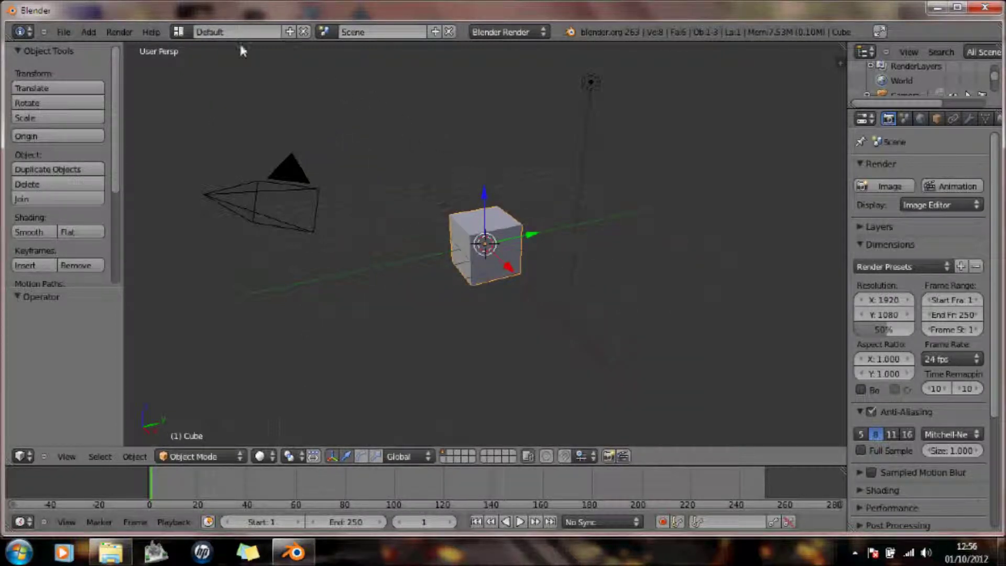
- Import skpfile.dae as COLLADA from G:\...\Anim8tor\Anim8tor\Import, adding mesh1 to the scene
left_click(64, 32)
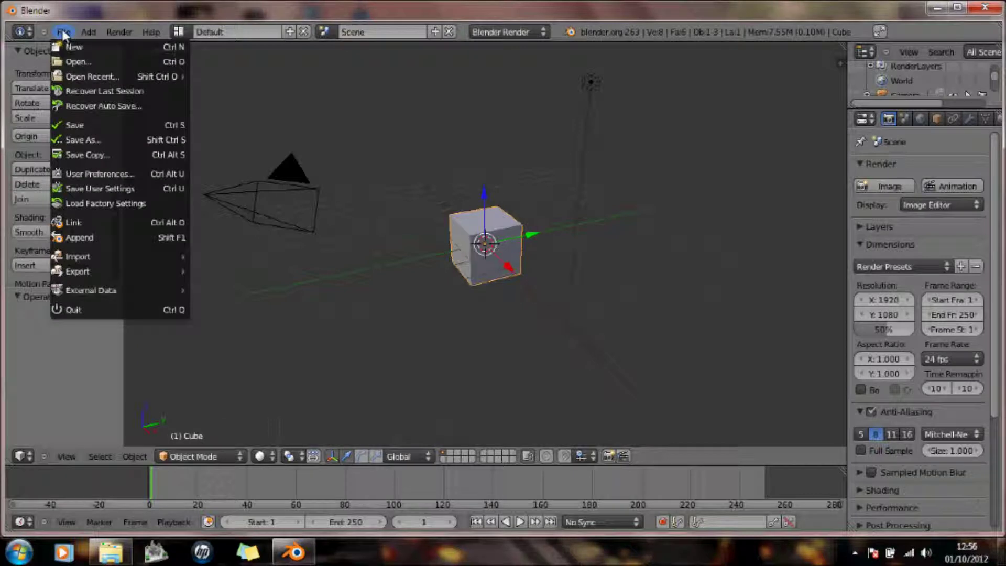
mouse_move(141, 256)
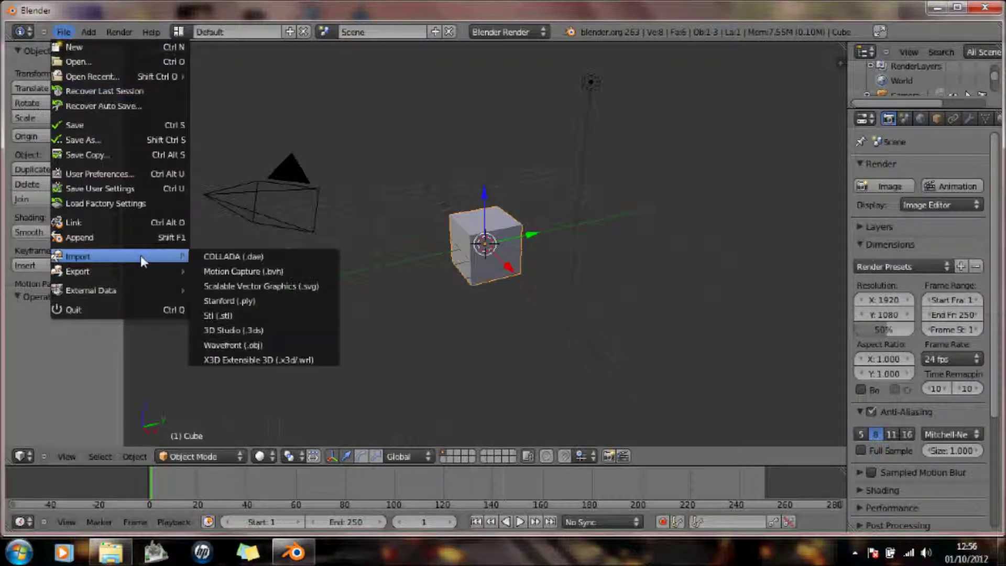
left_click(231, 259)
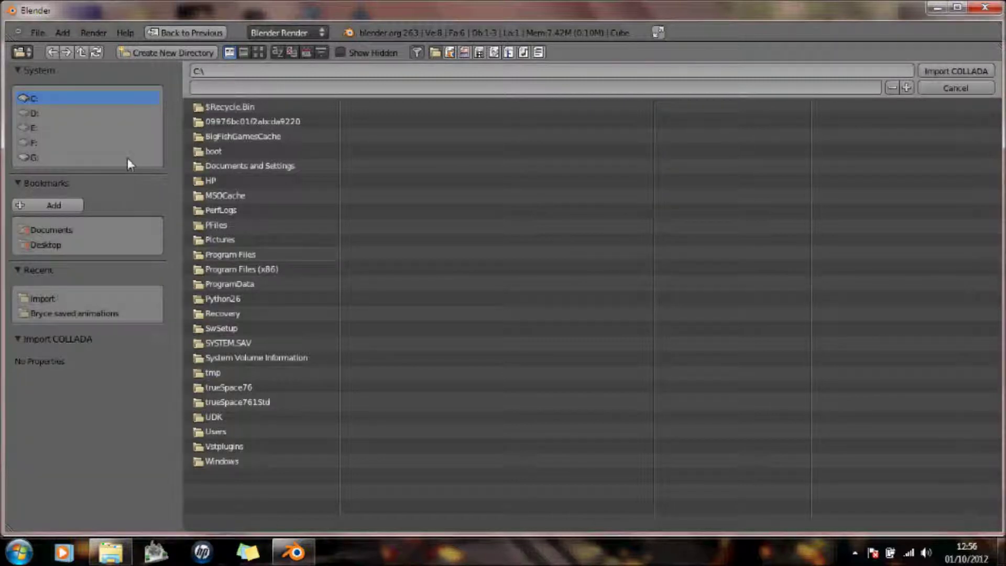
left_click(35, 157)
left_click(241, 166)
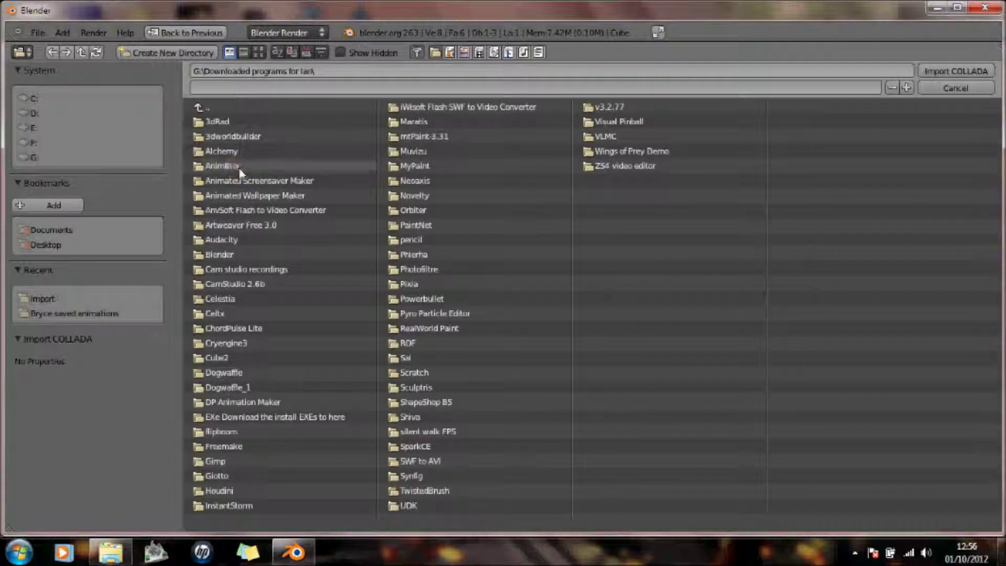
left_click(228, 165)
left_click(218, 121)
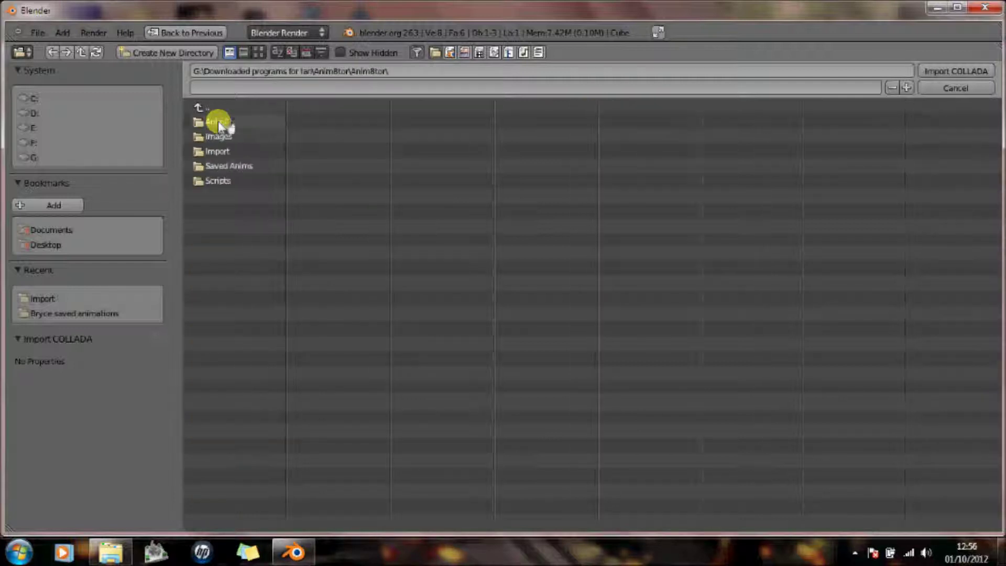
left_click(219, 151)
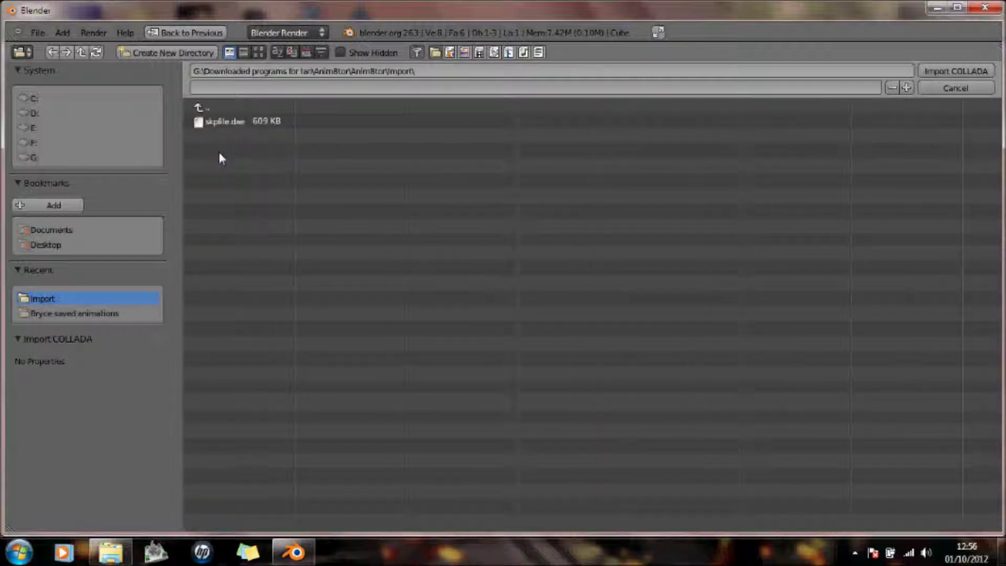
double_click(225, 122)
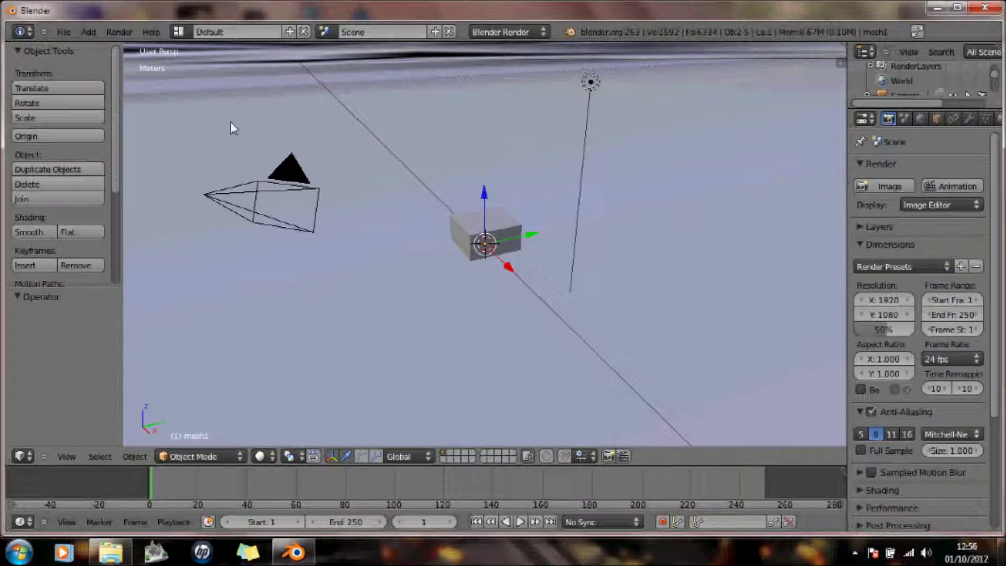
- Start a 3D Studio (.3ds) export targeting the Anim8tor\Anim8tor\Import folder on G:
left_click(64, 33)
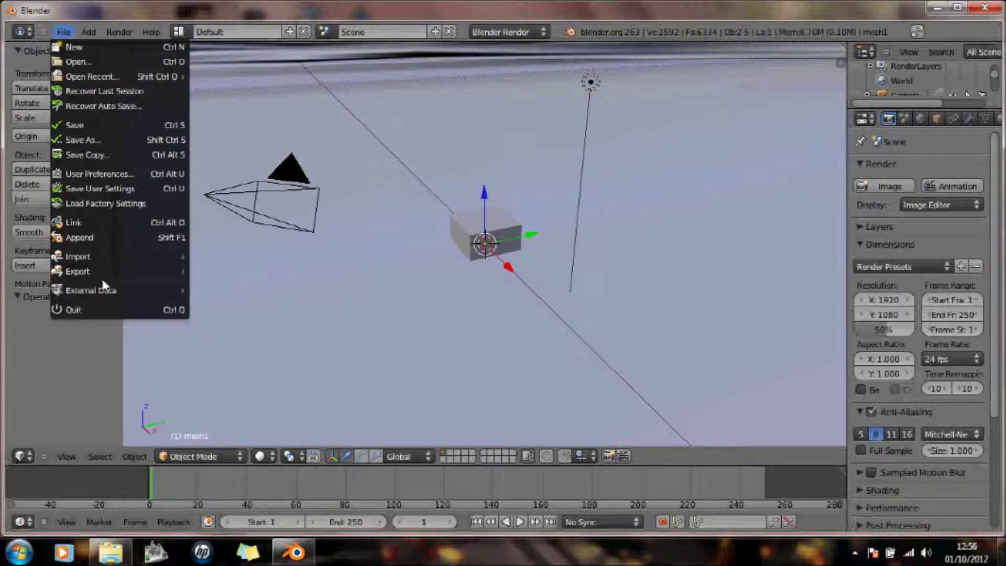
mouse_move(181, 273)
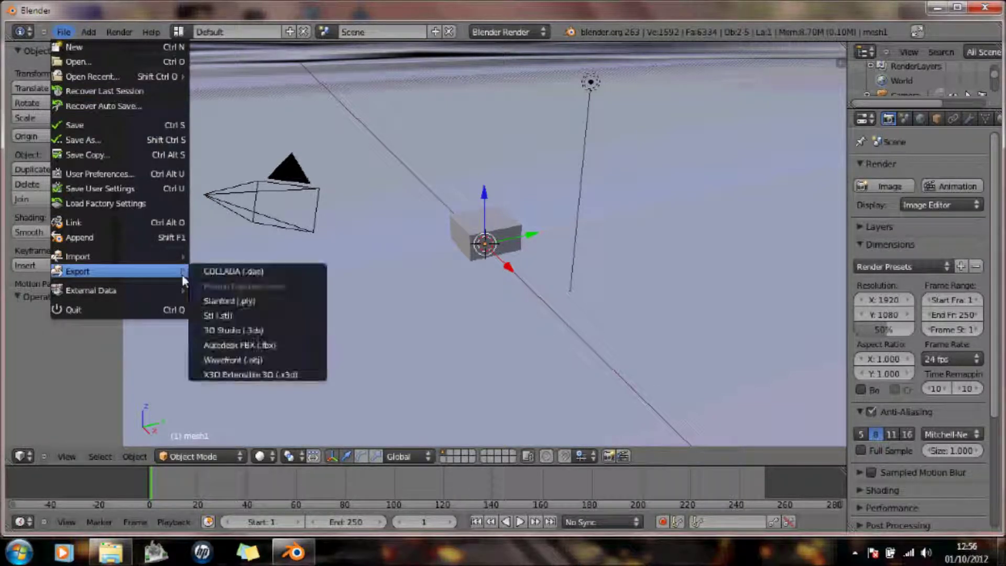
left_click(260, 328)
left_click(259, 328)
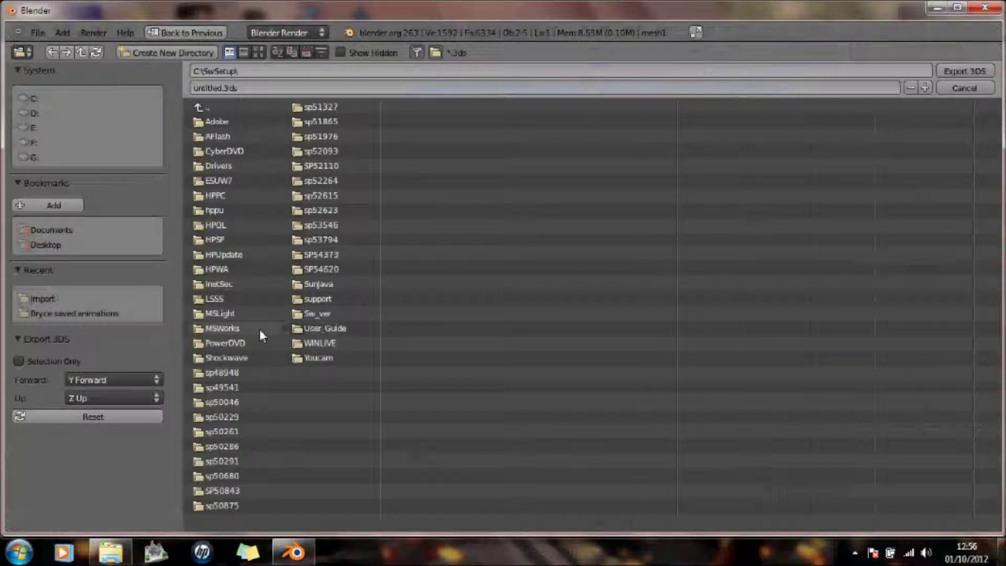
left_click(39, 159)
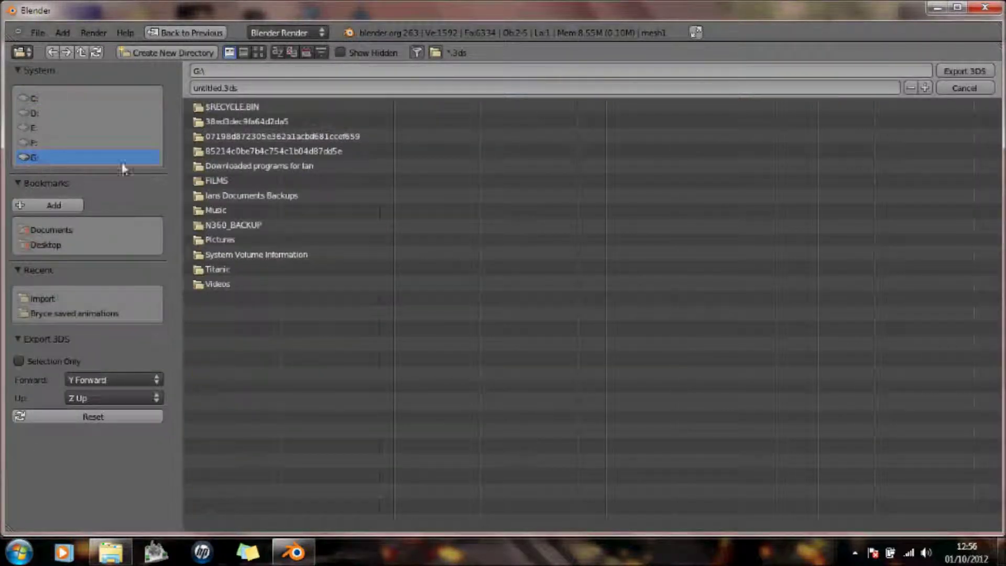
left_click(211, 165)
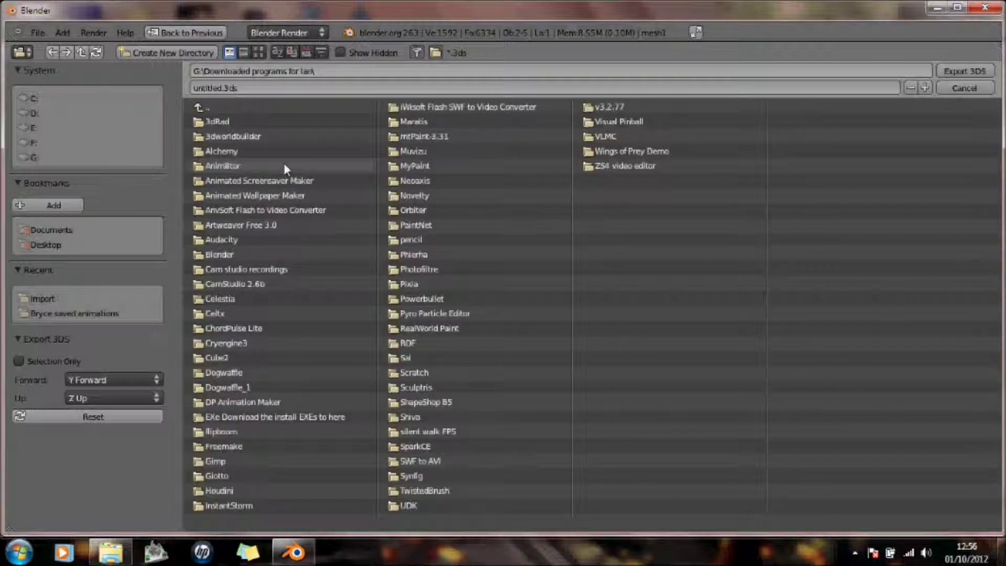
left_click(262, 167)
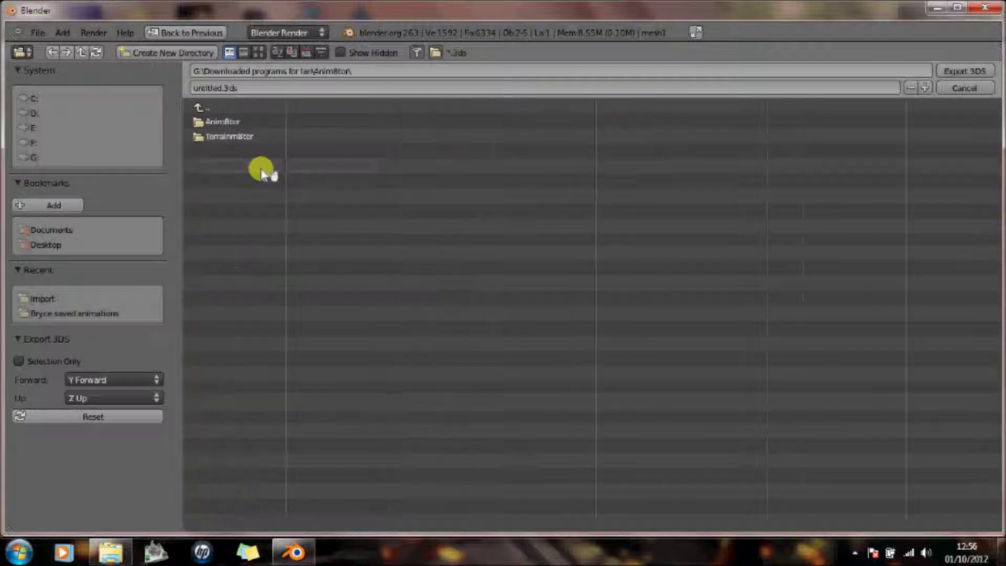
left_click(238, 122)
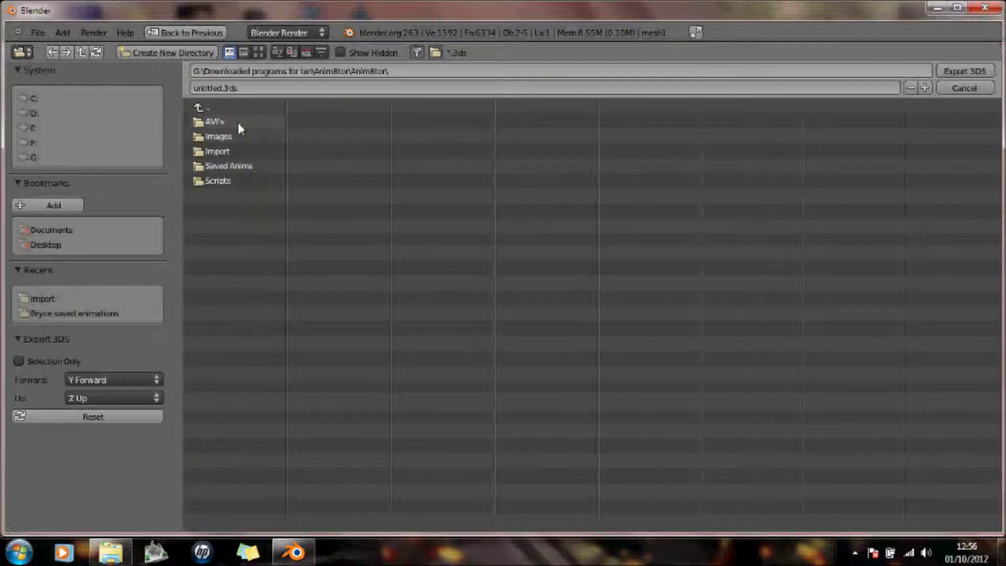
left_click(227, 151)
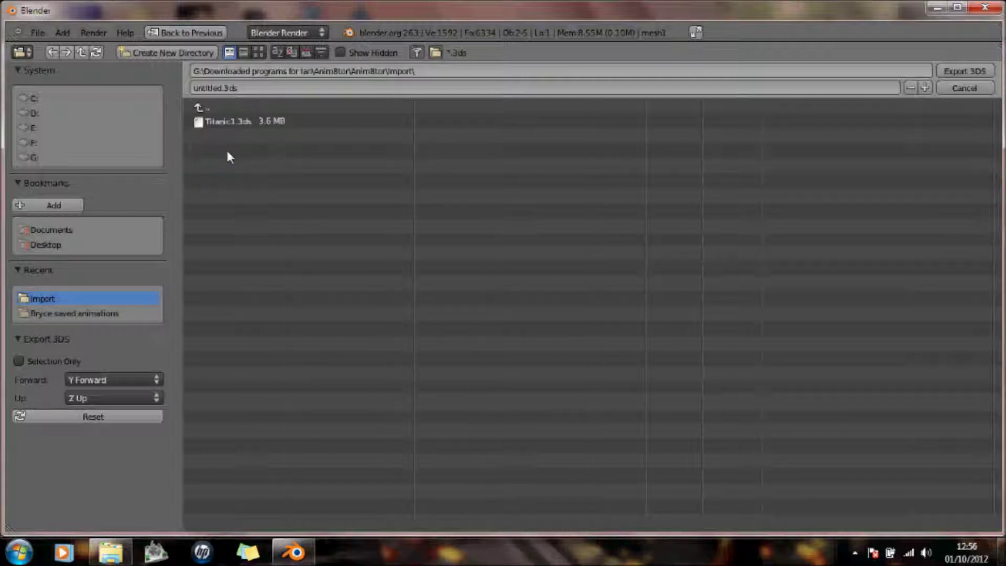
- Name the export file Table.3ds and export it
left_click(223, 88)
left_click(225, 88)
type("Tab")
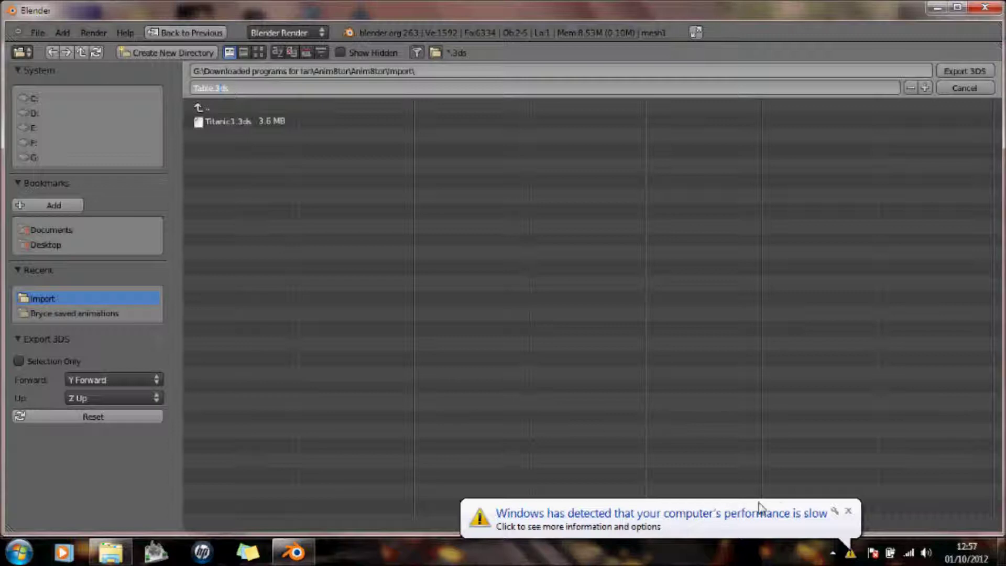
left_click(848, 510)
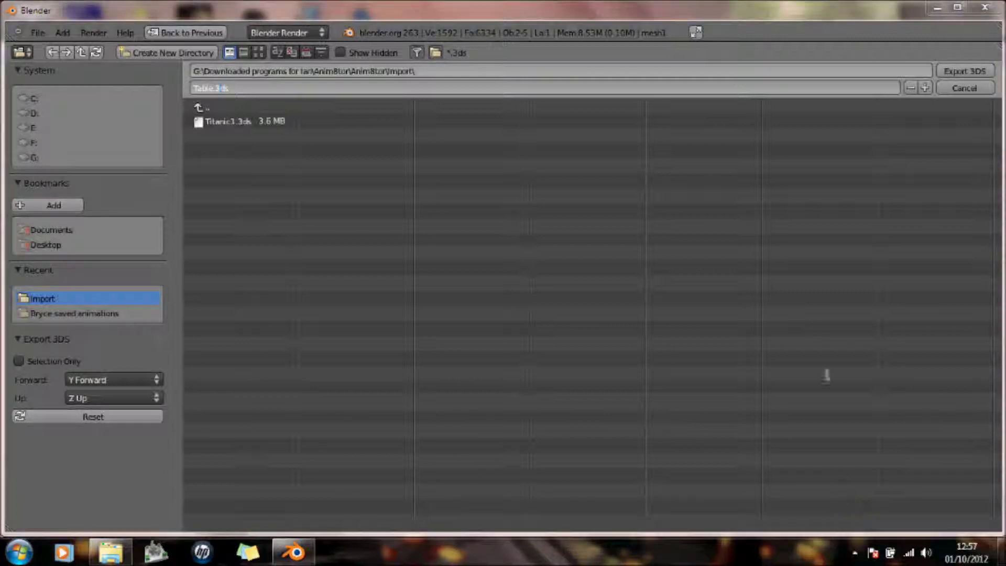
left_click(975, 72)
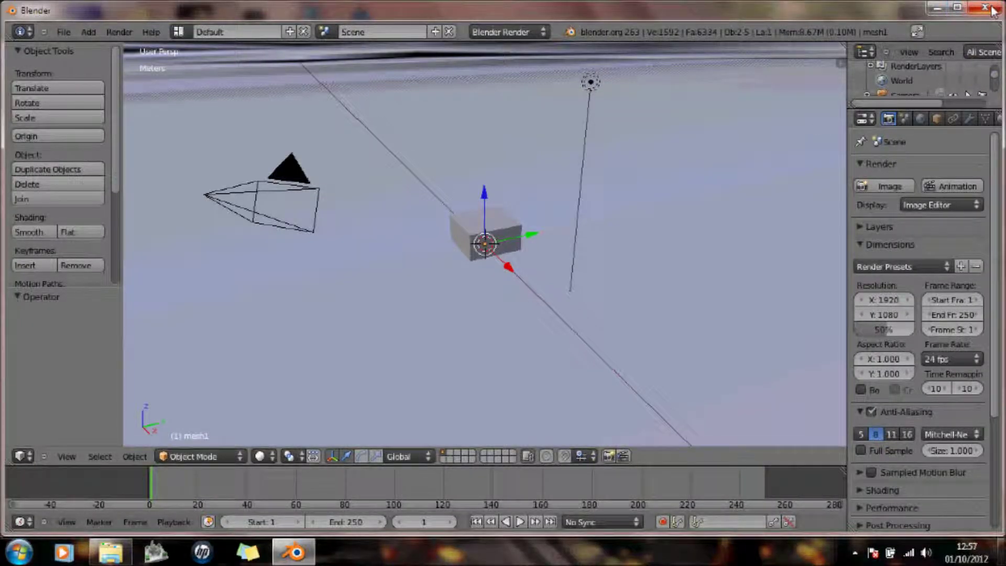
- Check that Table.3ds is in G:\...\Anim8tor\Anim8tor\Import, then close Explorer
left_click(110, 551)
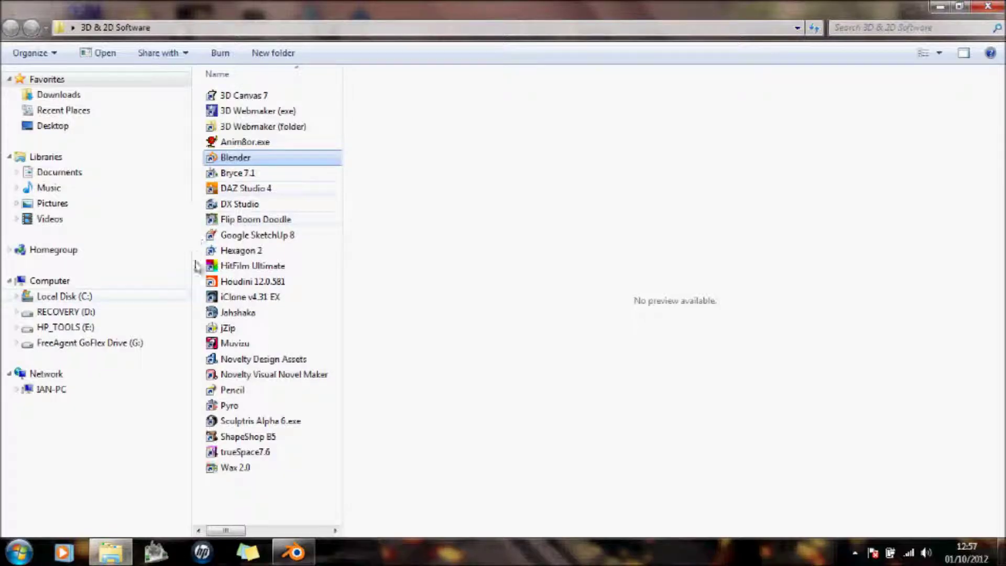
left_click(87, 347)
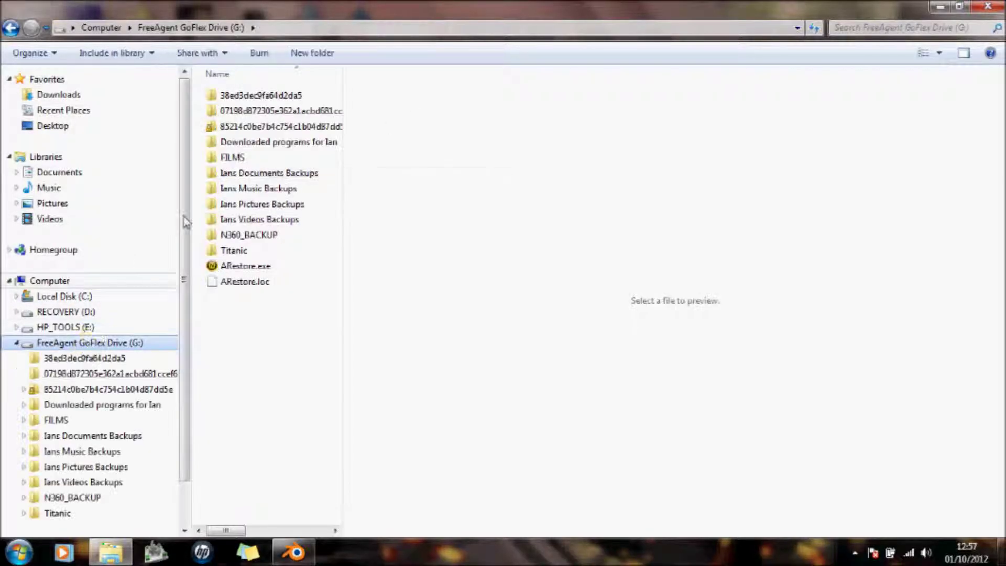
double_click(291, 142)
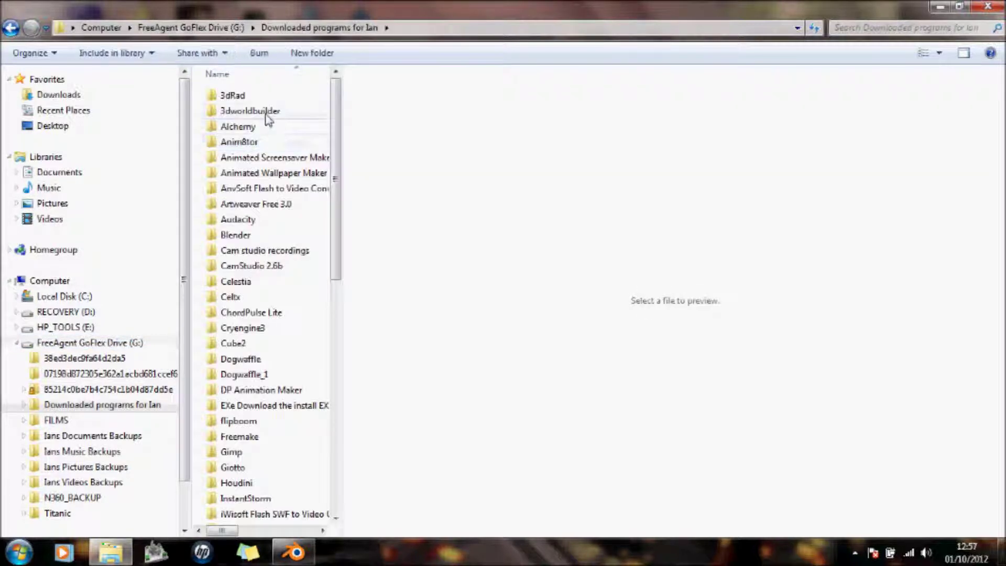
left_click(247, 147)
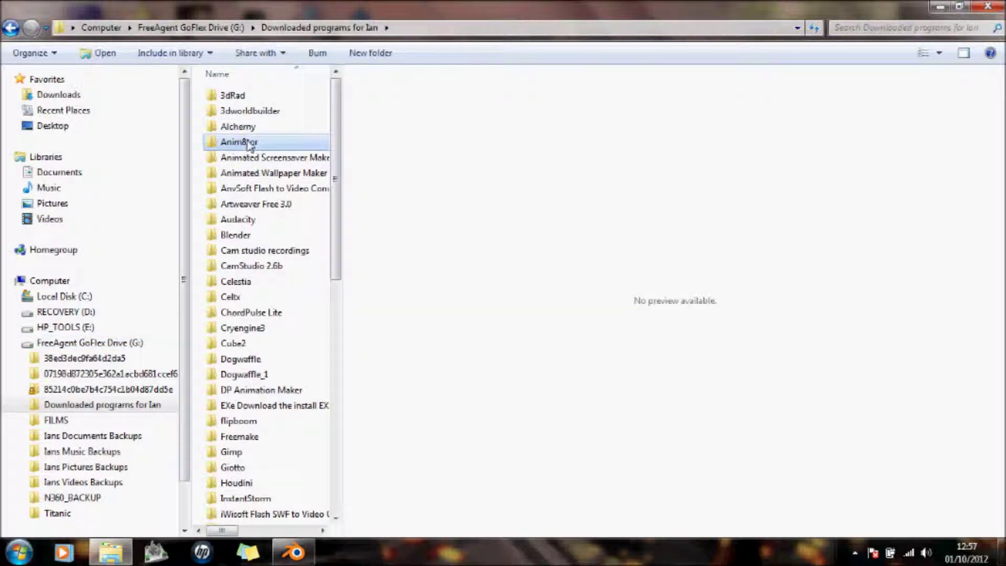
double_click(248, 146)
double_click(252, 147)
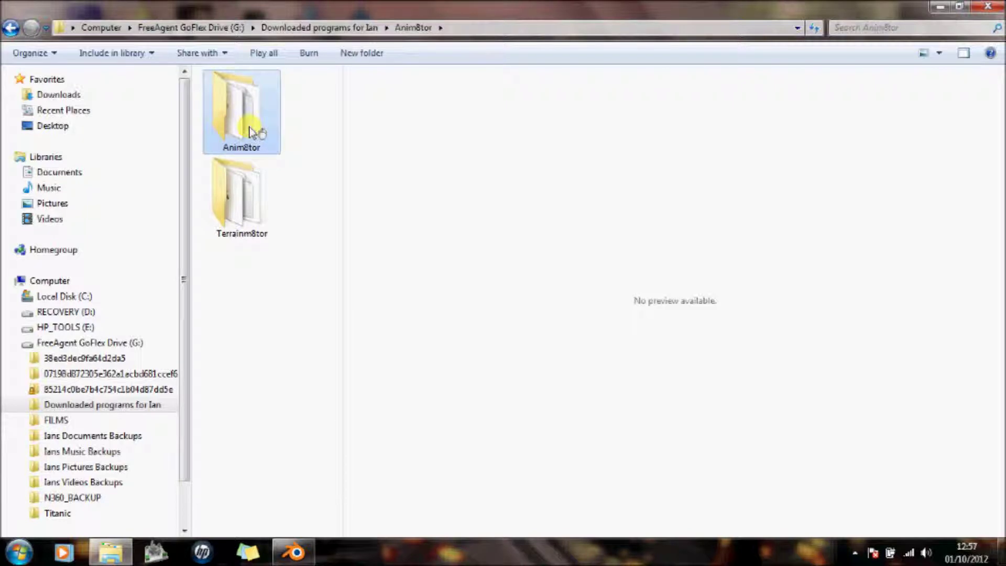
double_click(247, 128)
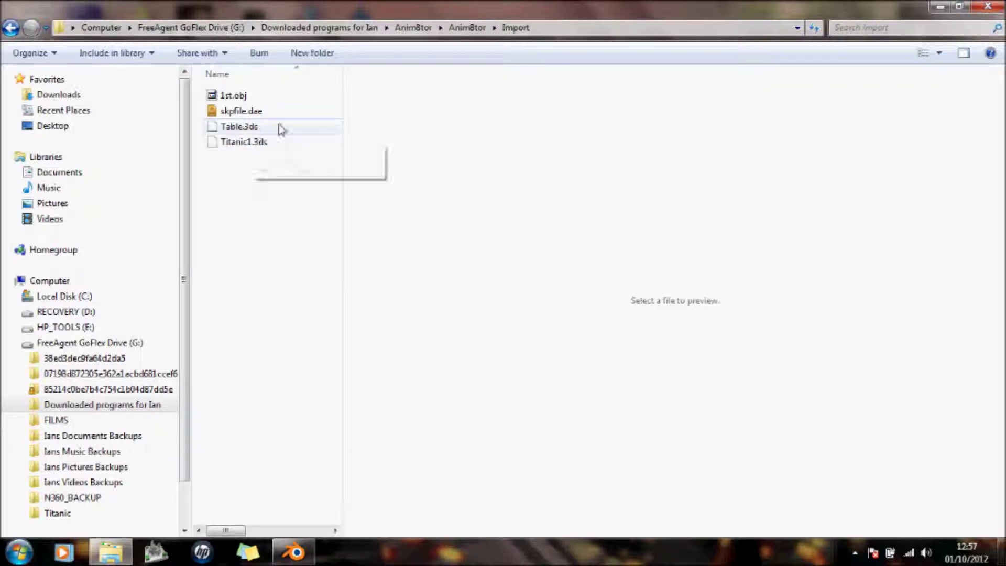
left_click(995, 8)
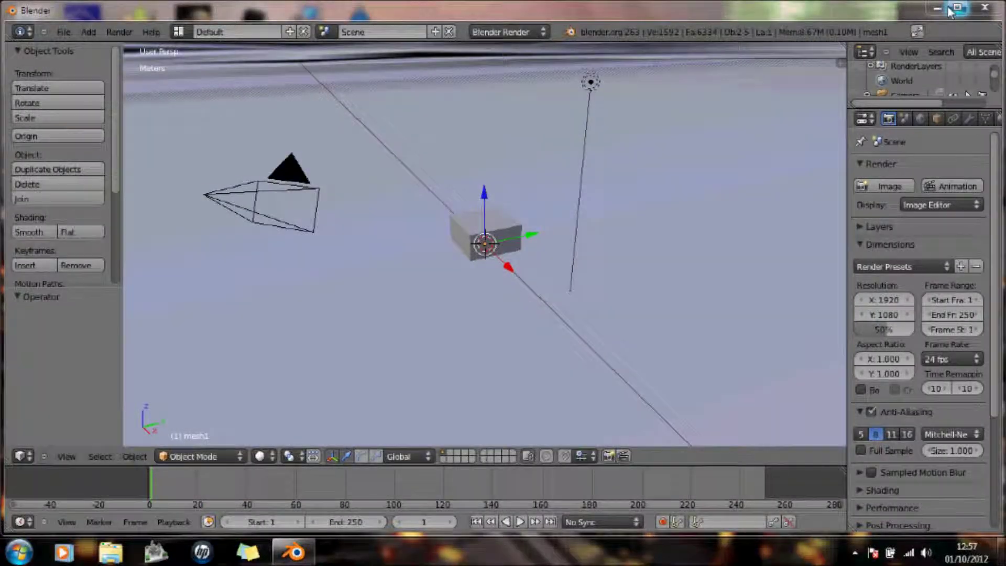
- Close Blender and launch Anim8or v0.95 from the desktop's 3D & 2D Software folder
left_click(994, 8)
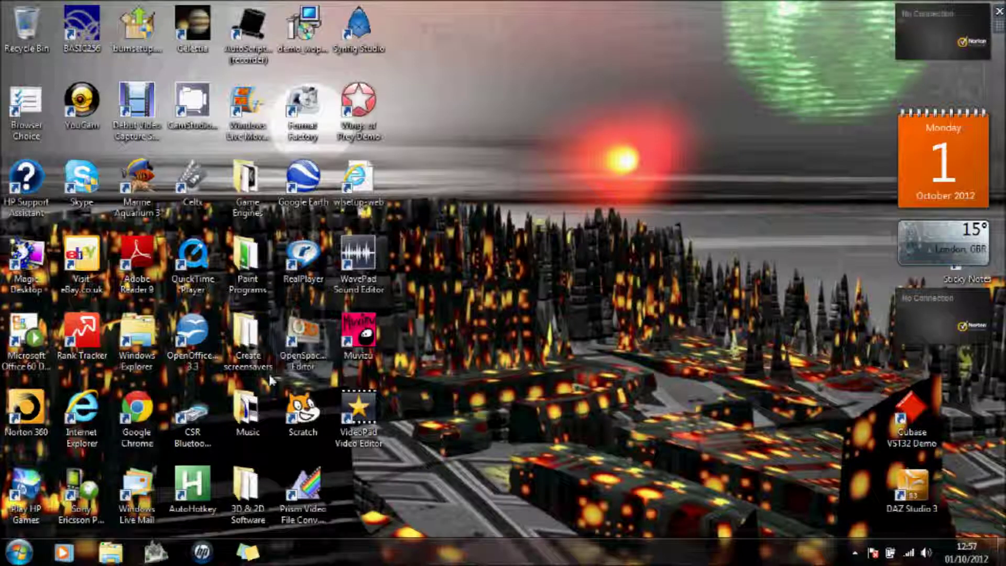
left_click(255, 490)
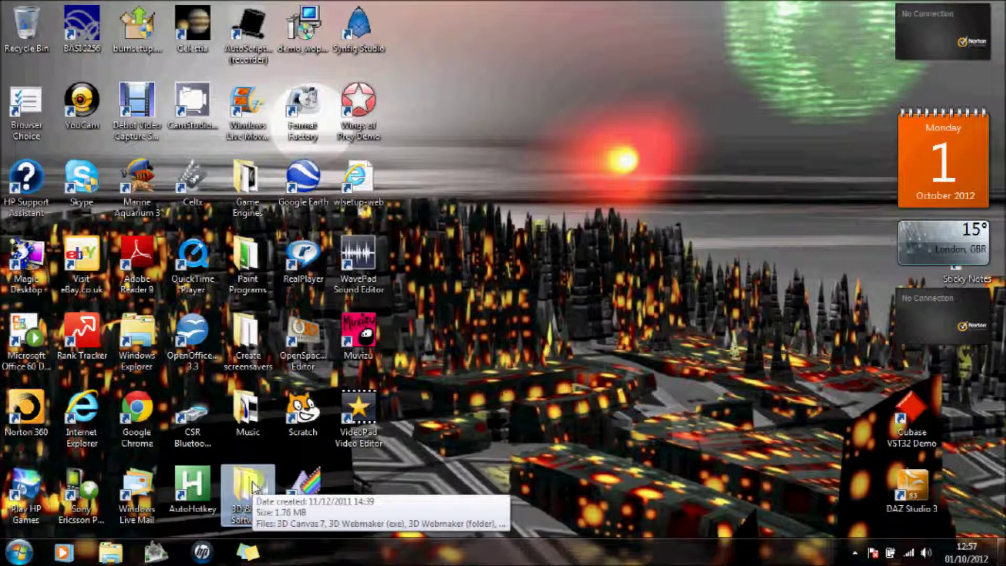
double_click(255, 490)
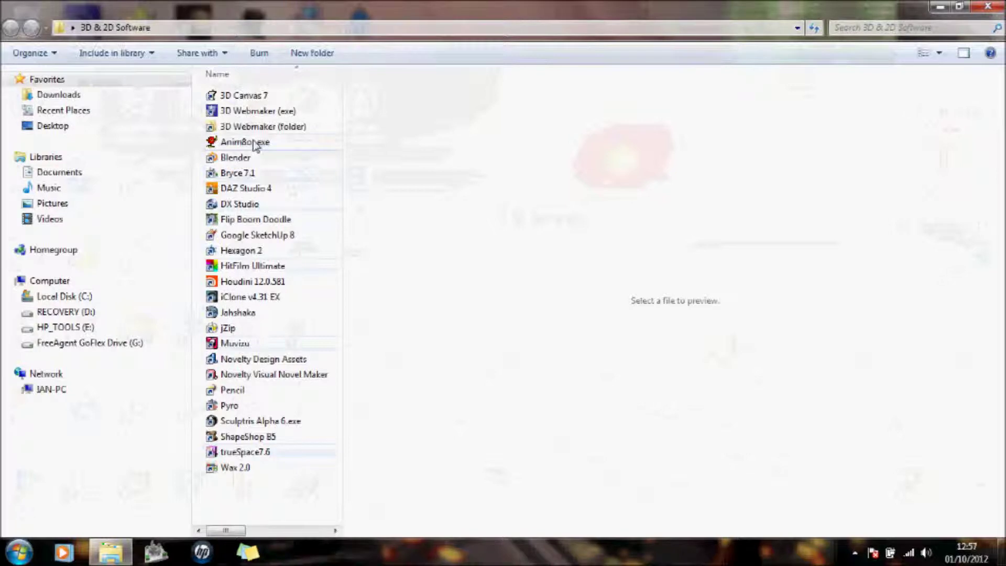
double_click(258, 141)
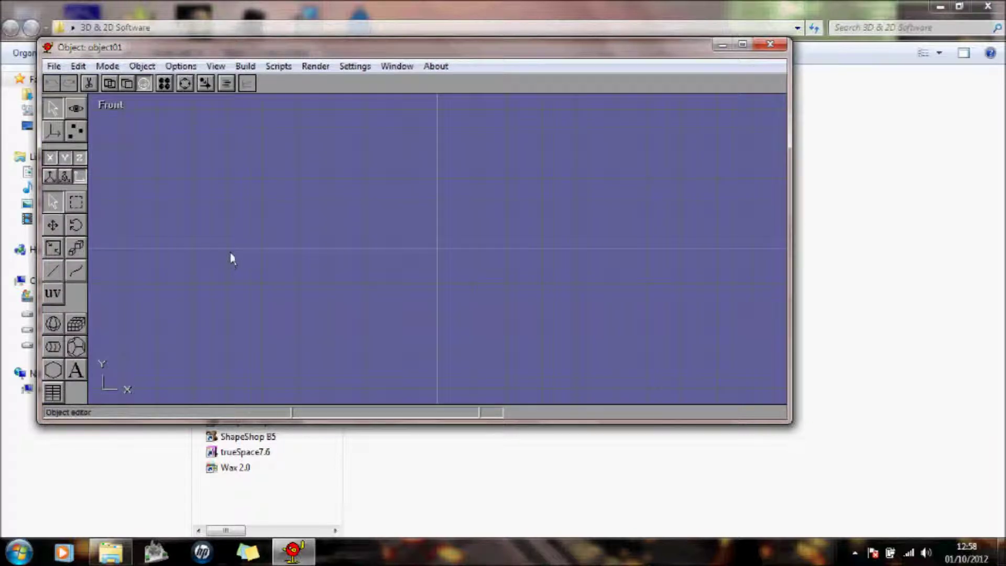
- Import Table.3ds into Anim8or's object editor
left_click(151, 69)
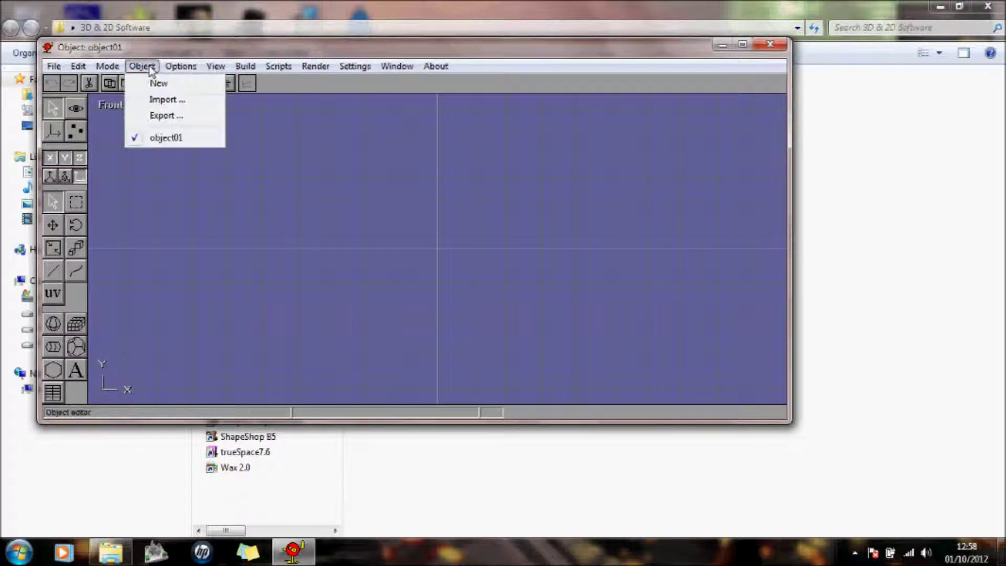
left_click(158, 100)
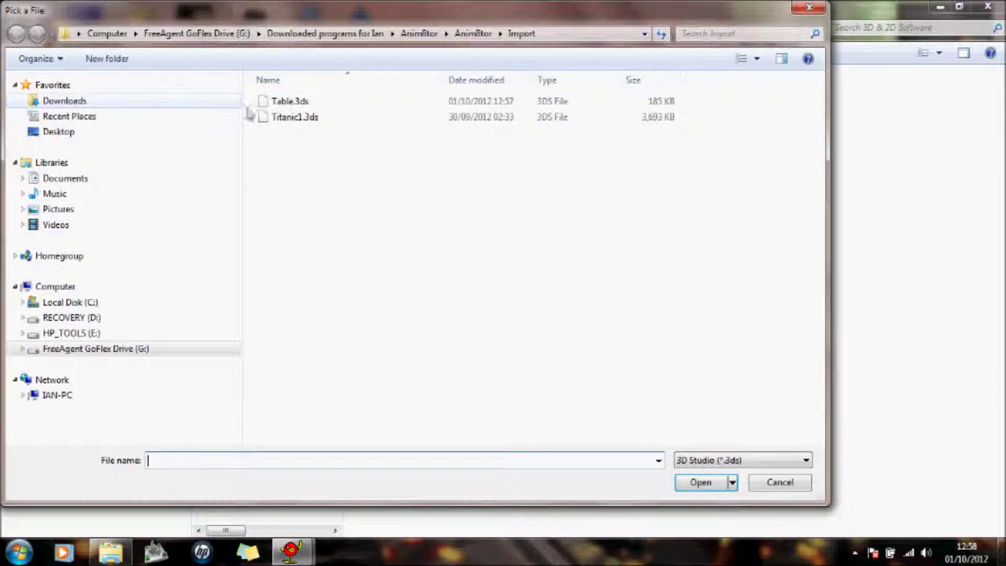
double_click(300, 103)
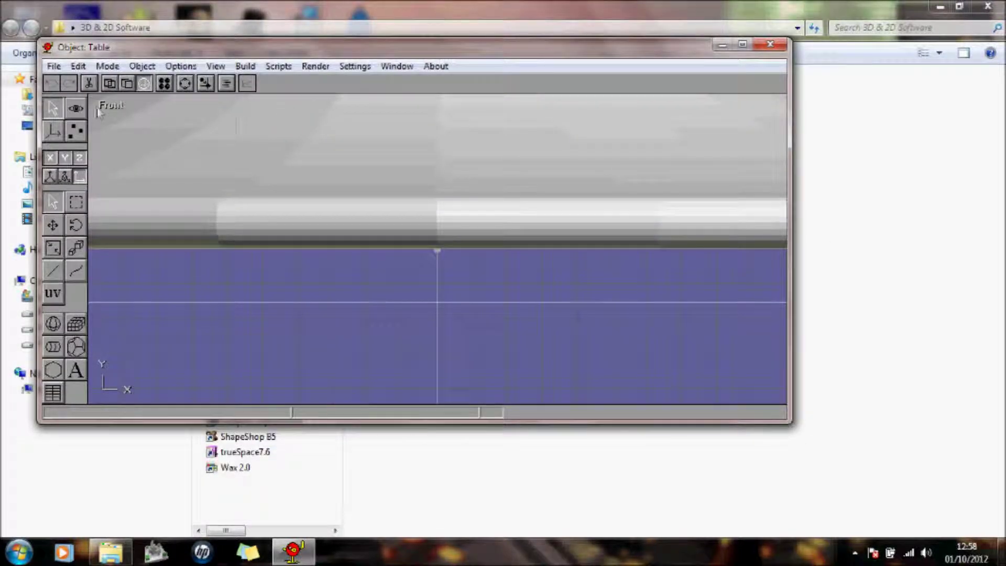
- Frame all views, maximize the window, and zoom out and orbit to show the whole table
left_click(75, 106)
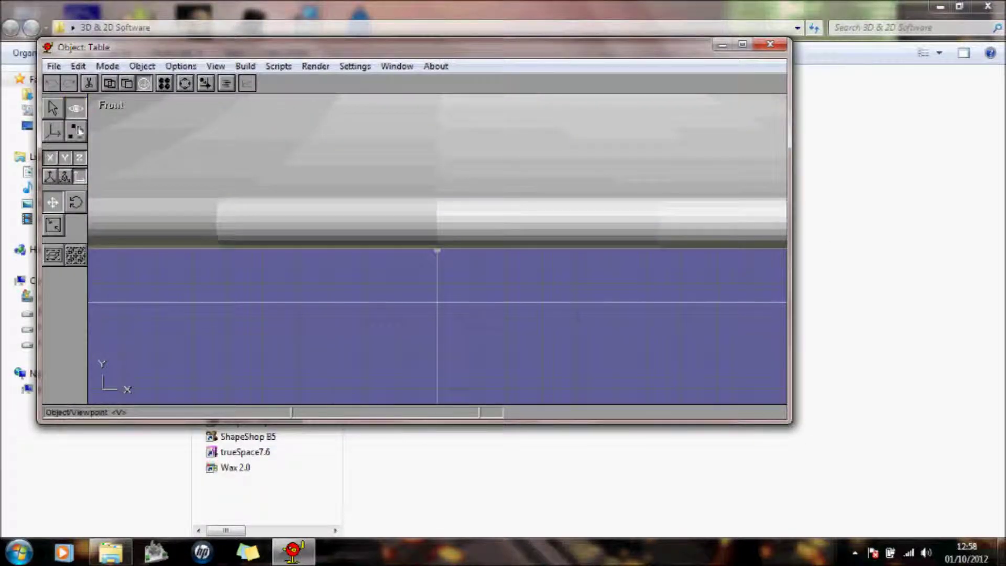
left_click(77, 255)
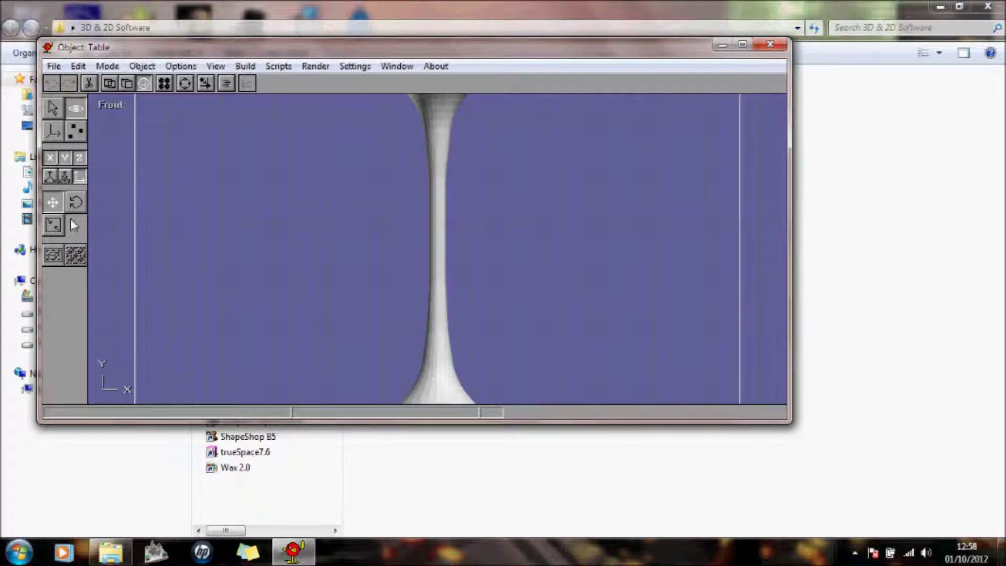
left_click(742, 44)
left_click(11, 182)
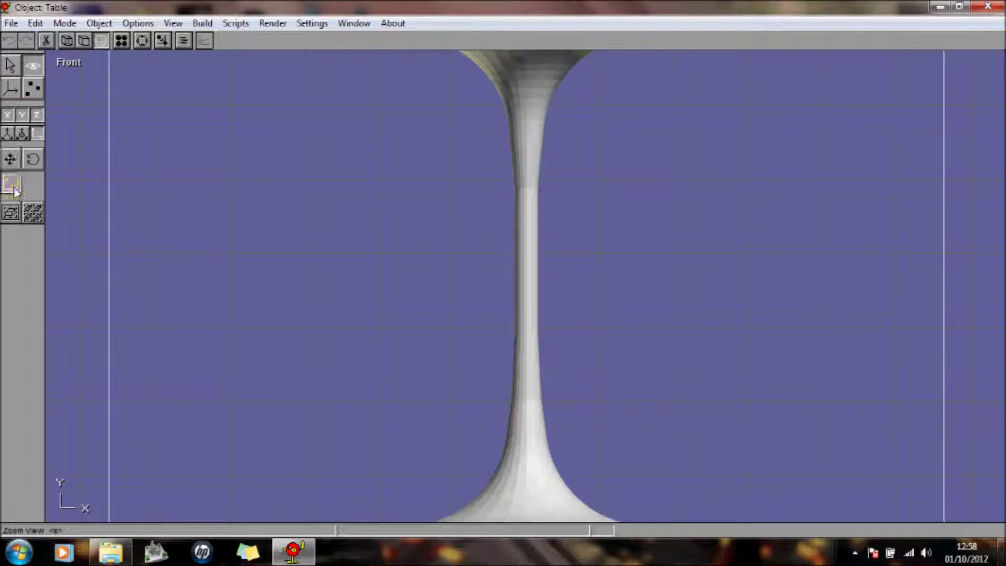
left_click_drag(487, 287, 186, 58)
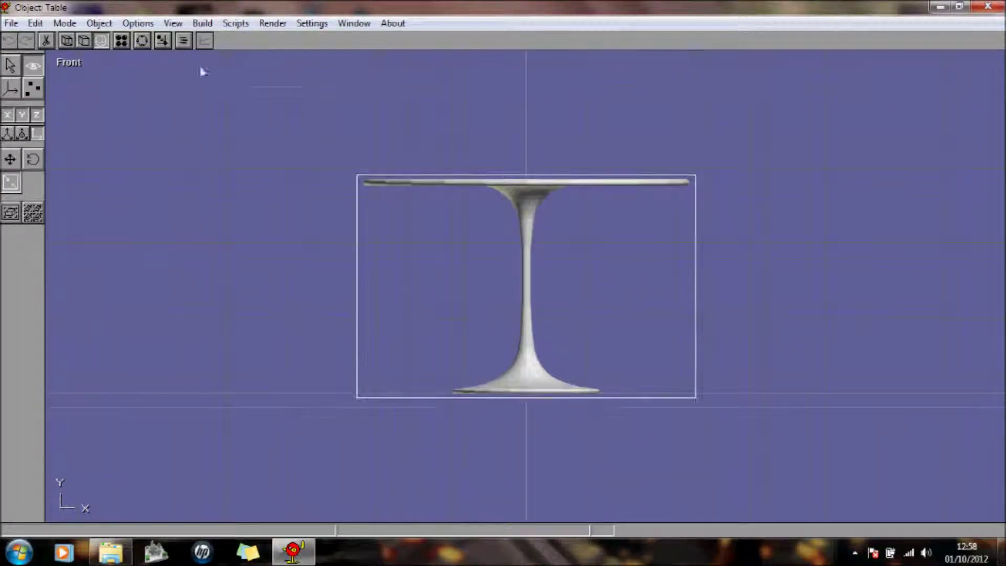
left_click(142, 41)
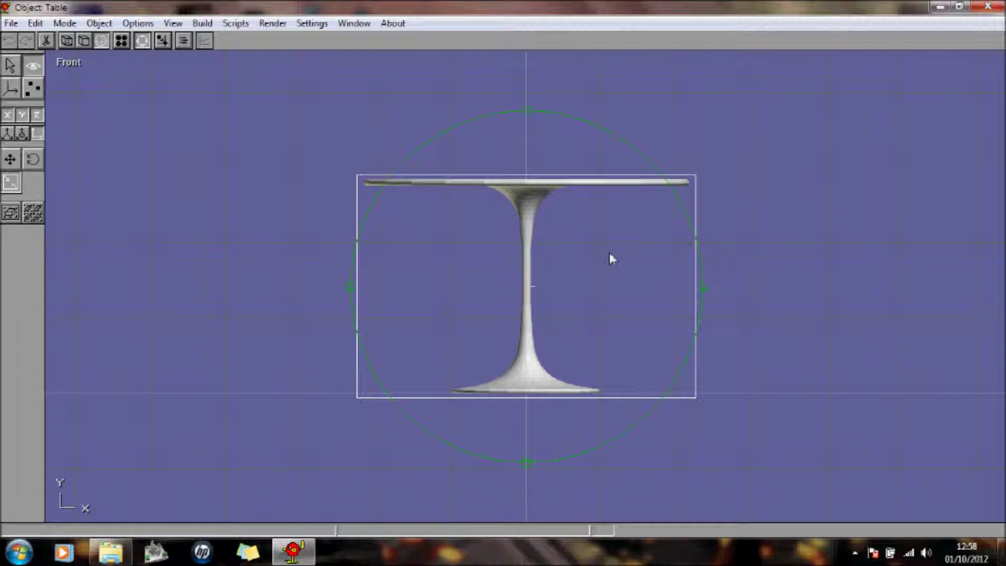
left_click_drag(611, 258, 569, 283)
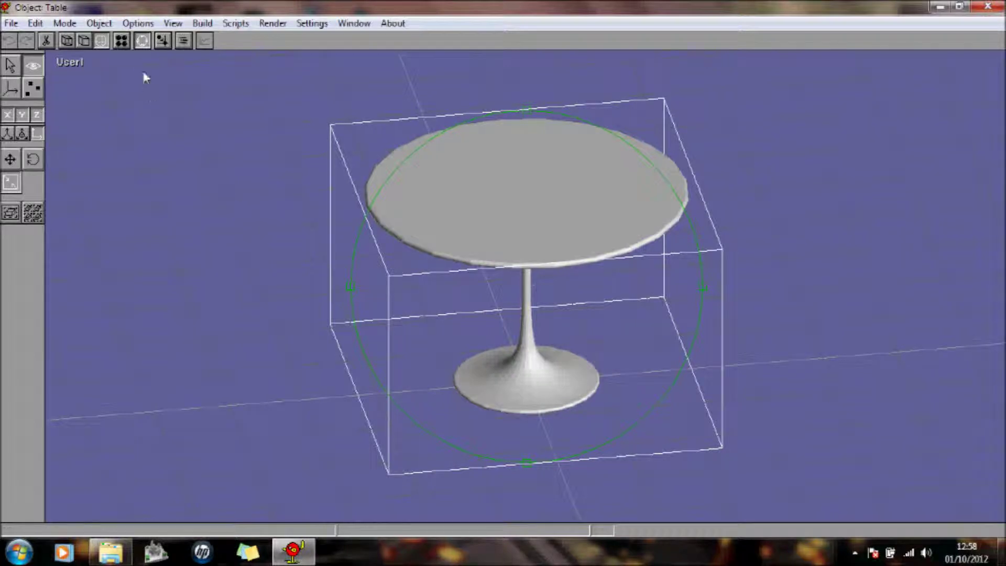
- Set the table material's diffuse colour to RGB 154,32,2 and apply it to the whole table
left_click(142, 41)
left_click(121, 41)
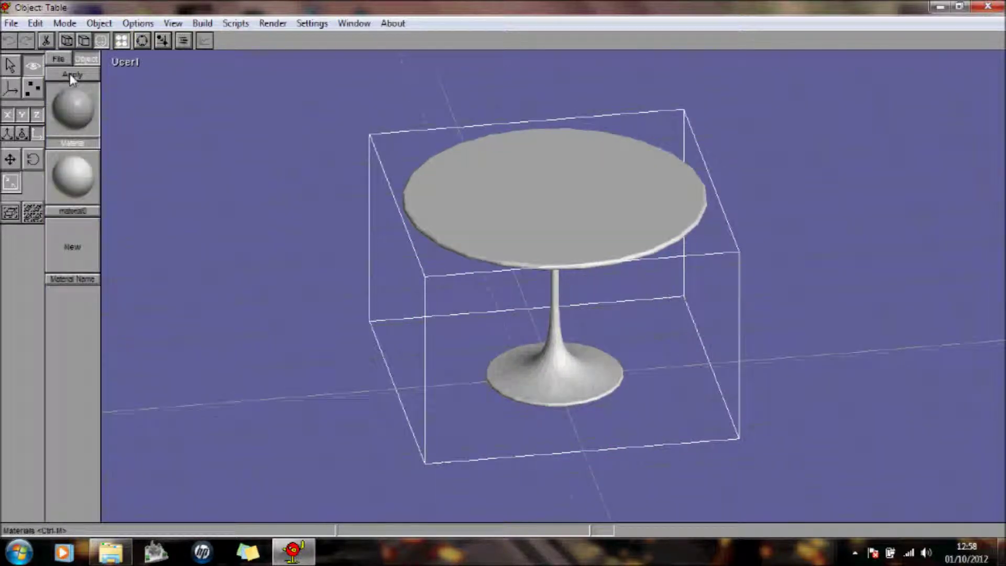
double_click(67, 99)
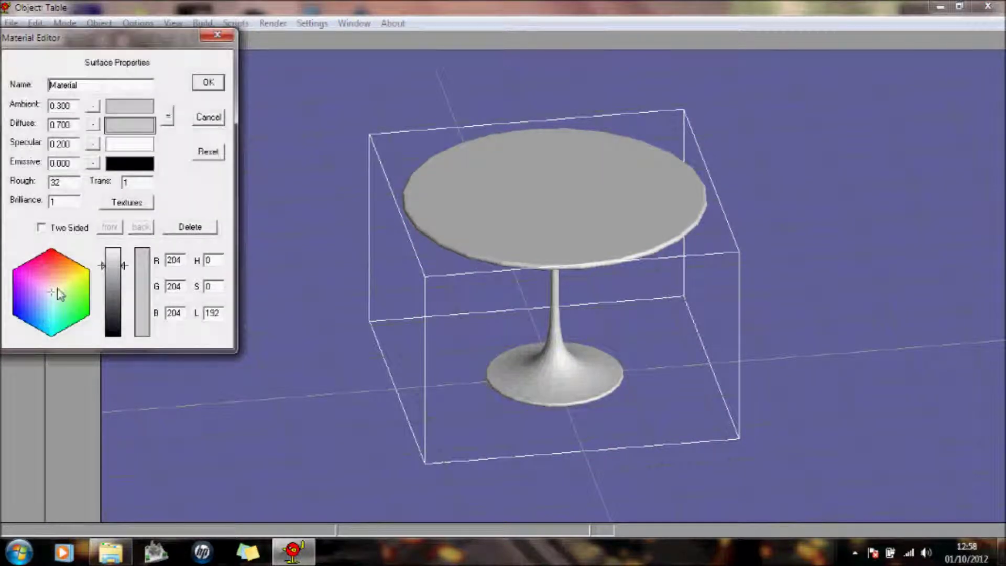
left_click_drag(56, 294, 61, 257)
left_click_drag(121, 267, 121, 315)
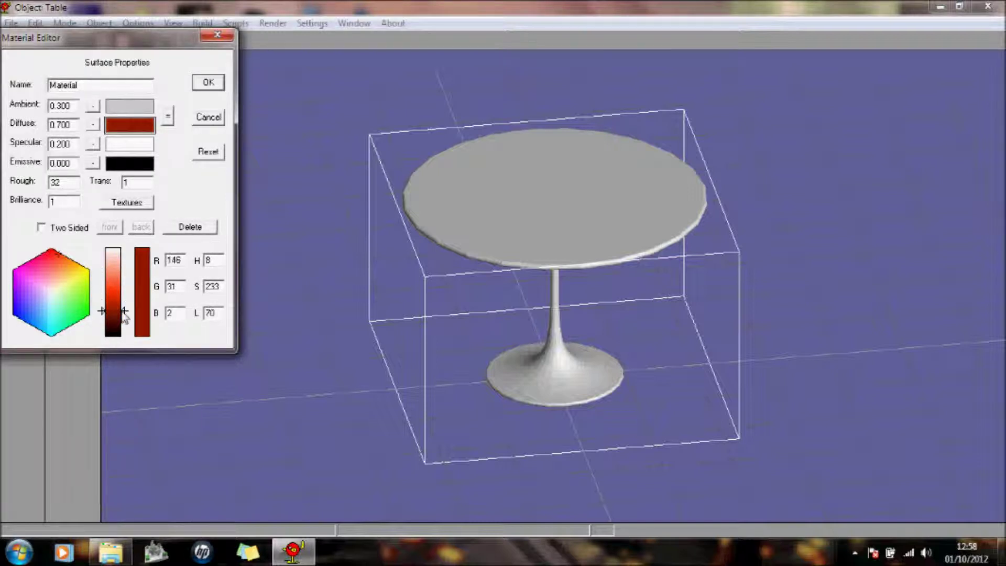
left_click(208, 83)
left_click(76, 75)
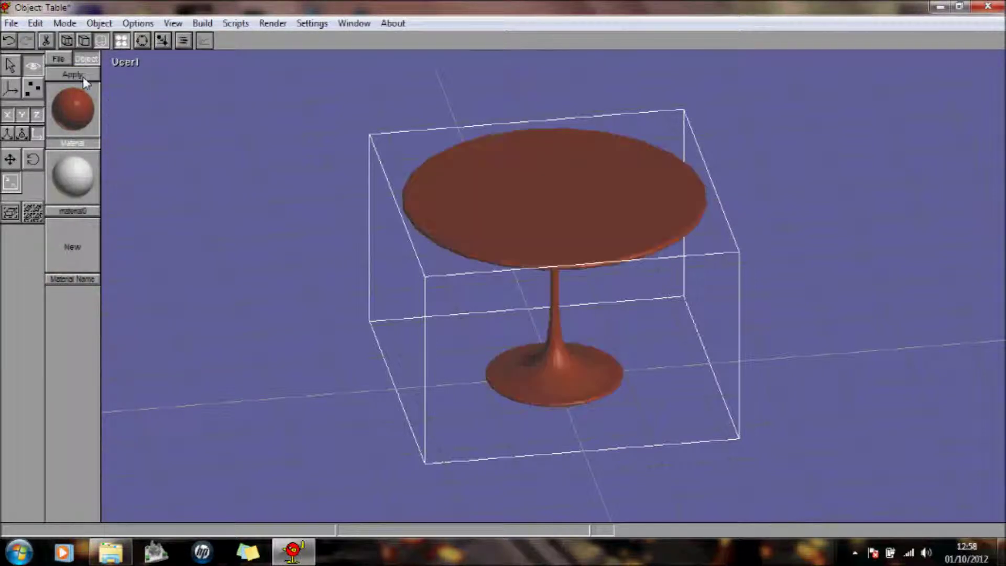
- Zoom out and orbit the red-brown table, tilting to look down onto its tabletop
scroll(503, 236, "down", 2)
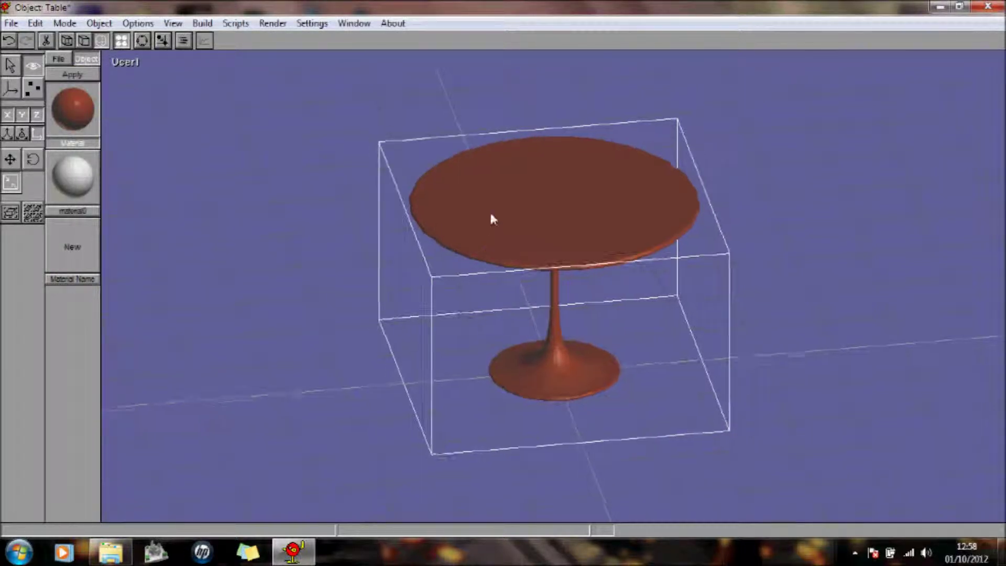
left_click(142, 41)
mouse_move(524, 270)
left_mouse_down()
mouse_move(523, 247)
mouse_move(476, 292)
mouse_move(516, 288)
mouse_move(512, 265)
mouse_move(511, 278)
left_mouse_up()
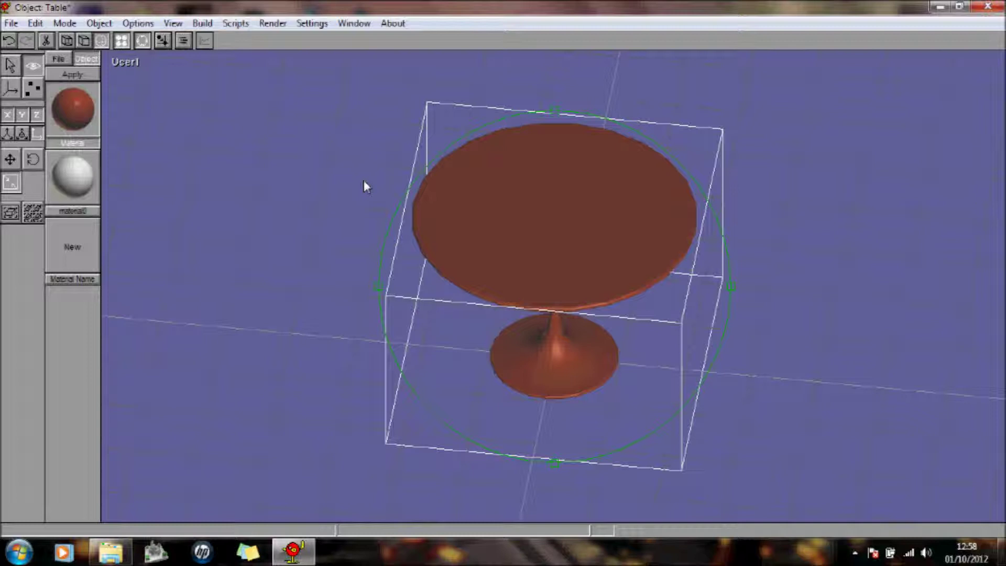
left_click_drag(325, 276, 617, 334)
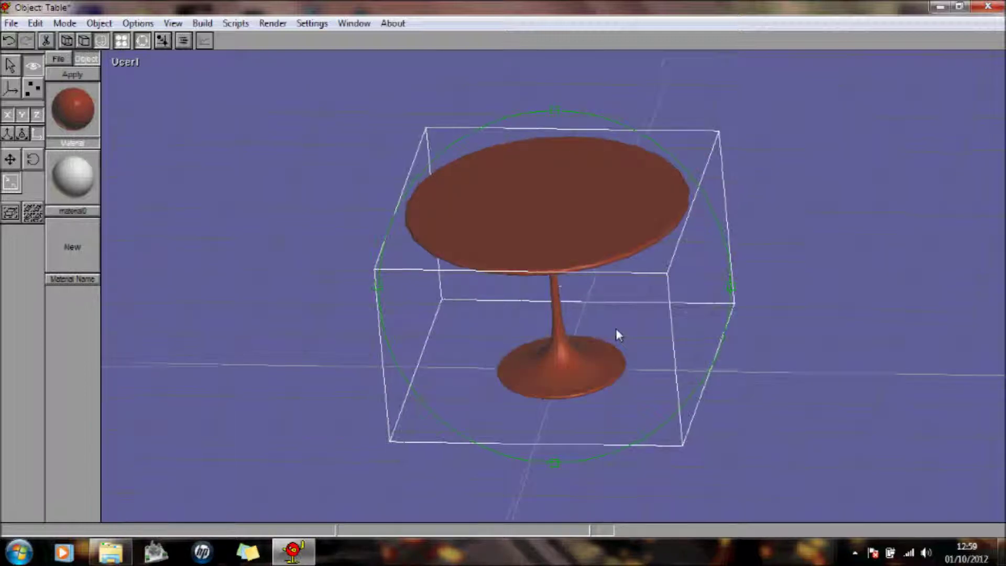